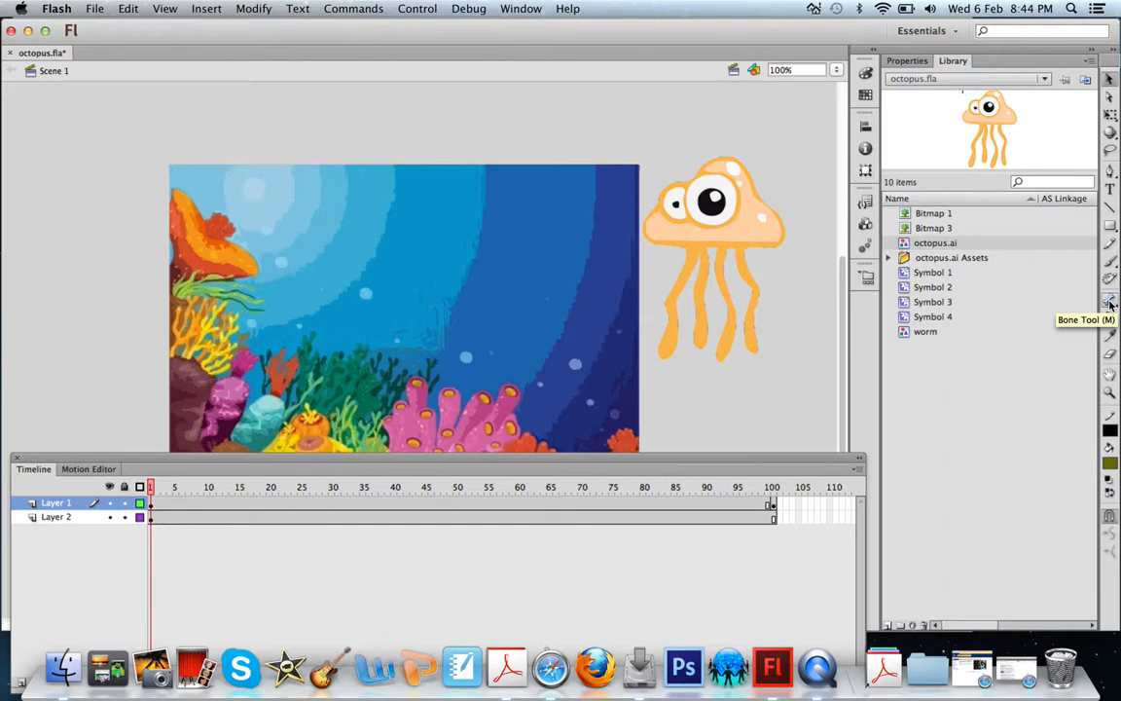
{"action": "left_click", "coordinate": [1111, 305]}
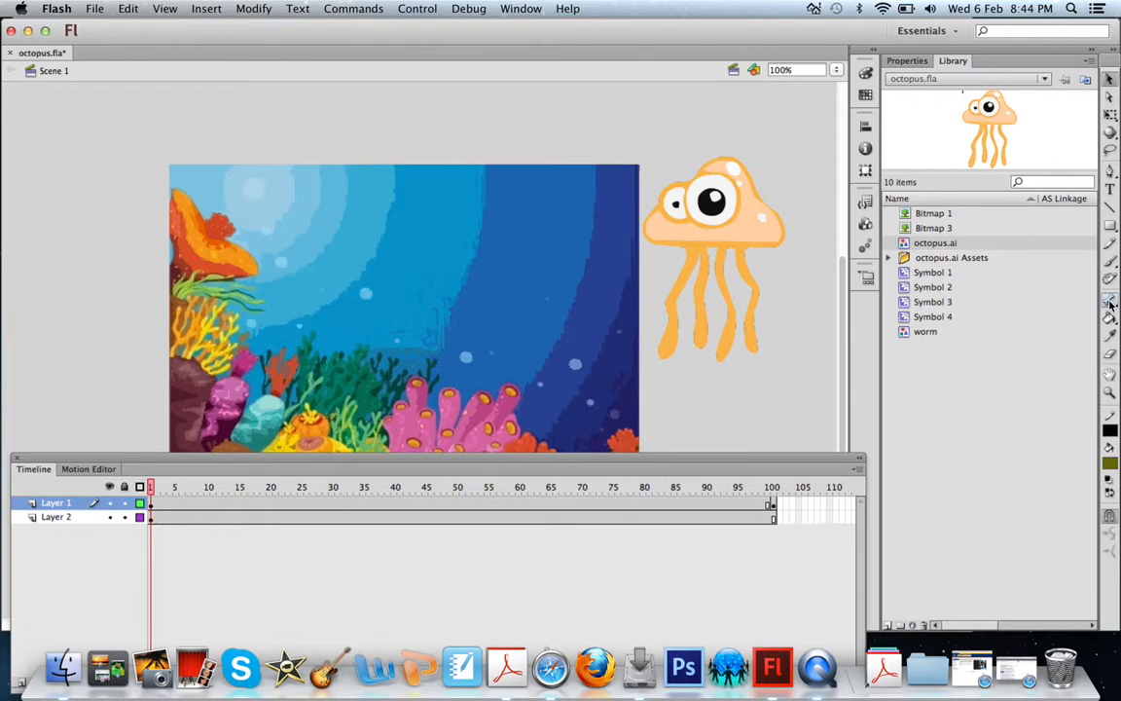
{"action": "left_click", "coordinate": [733, 227]}
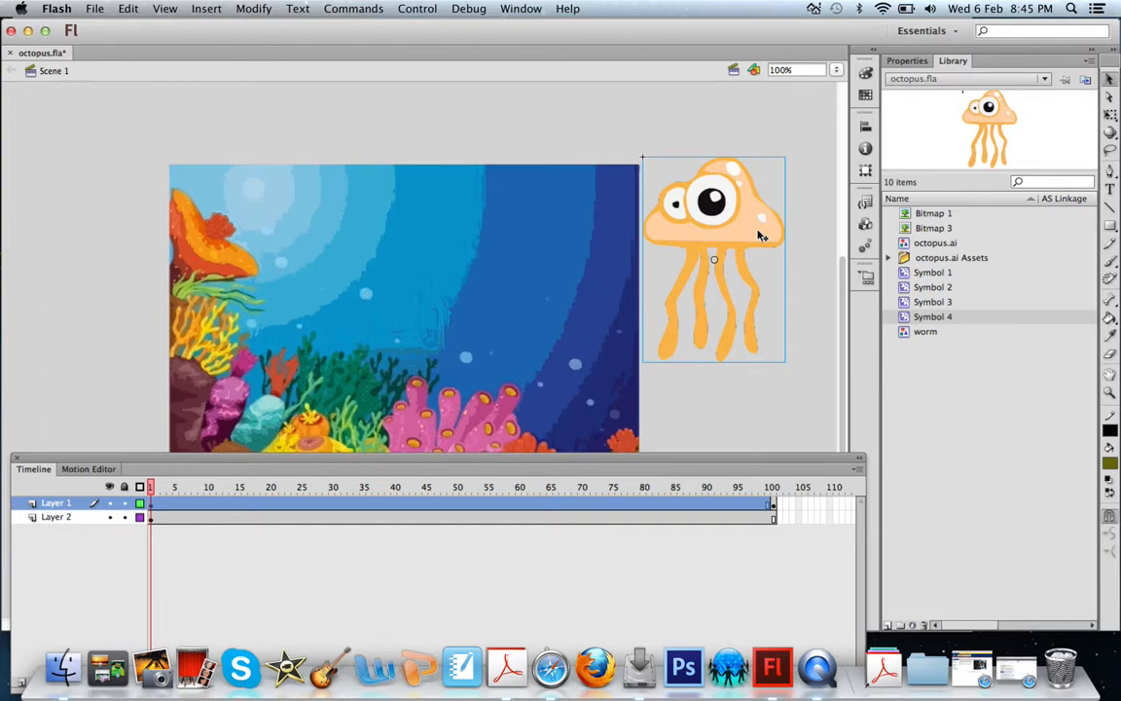
{"action": "left_click", "coordinate": [255, 10]}
{"action": "left_click", "coordinate": [251, 10]}
{"action": "left_click", "coordinate": [244, 9]}
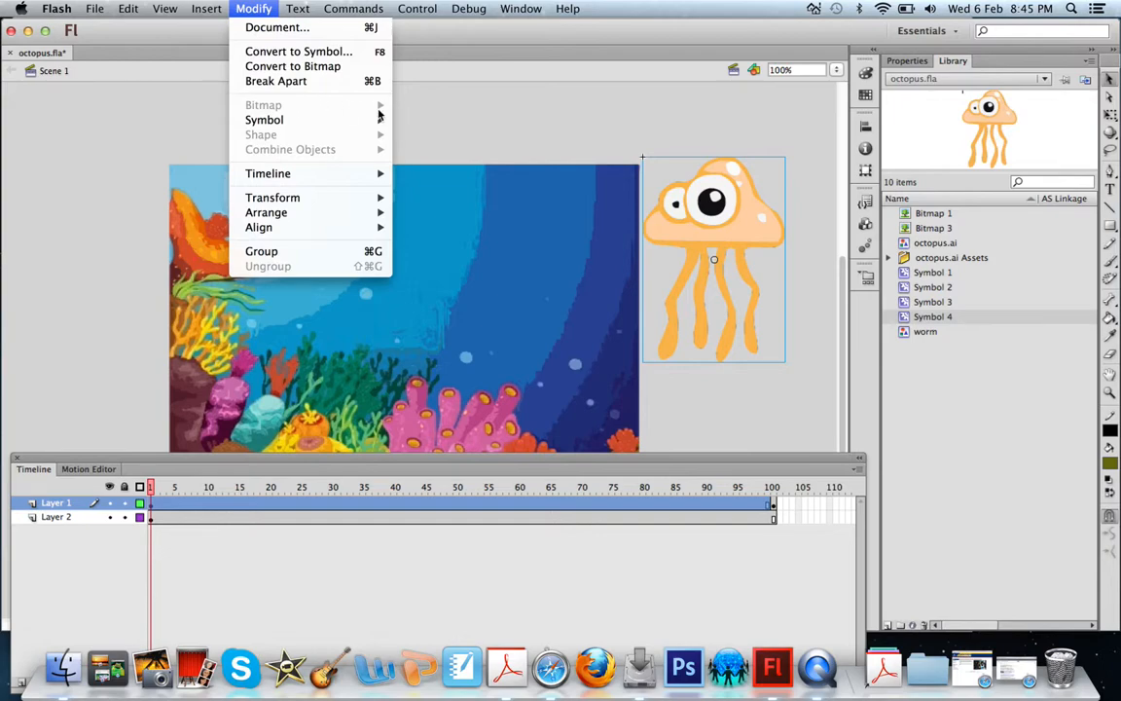
Place another instance of octopus.ai above the underwater background and convert it to a bitmap
{"action": "left_click", "coordinate": [925, 245]}
{"action": "left_click", "coordinate": [932, 243]}
{"action": "left_click_drag", "start_coordinate": [933, 246], "coordinate": [443, 148]}
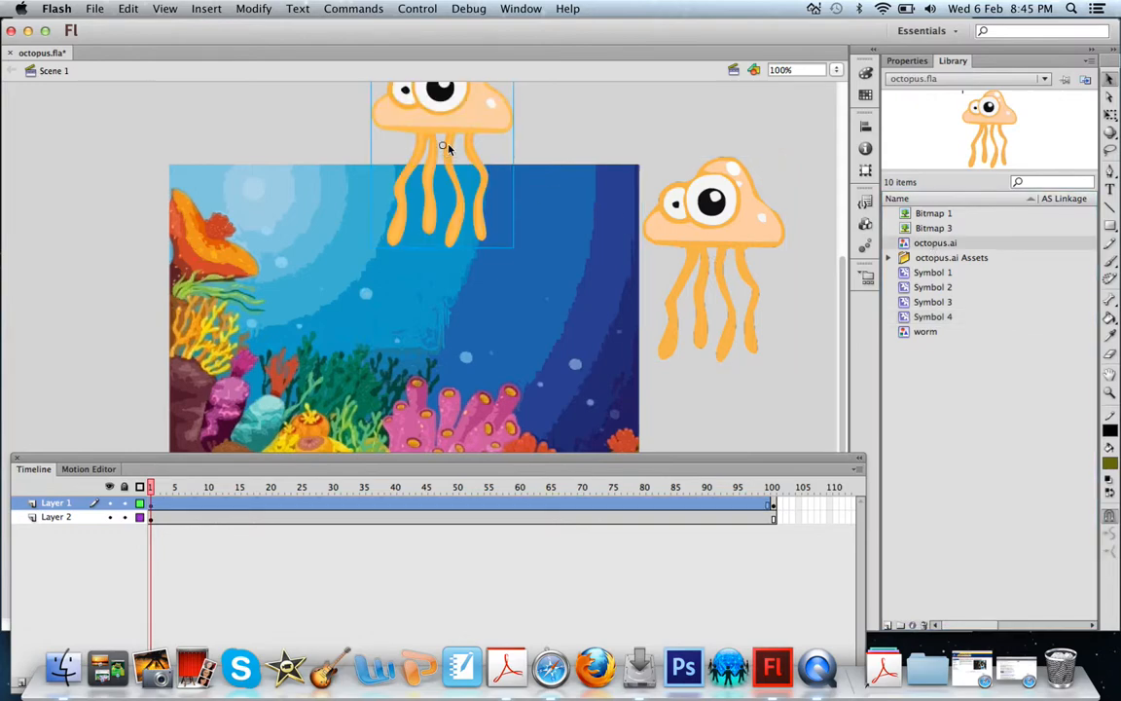
{"action": "left_click", "coordinate": [253, 9]}
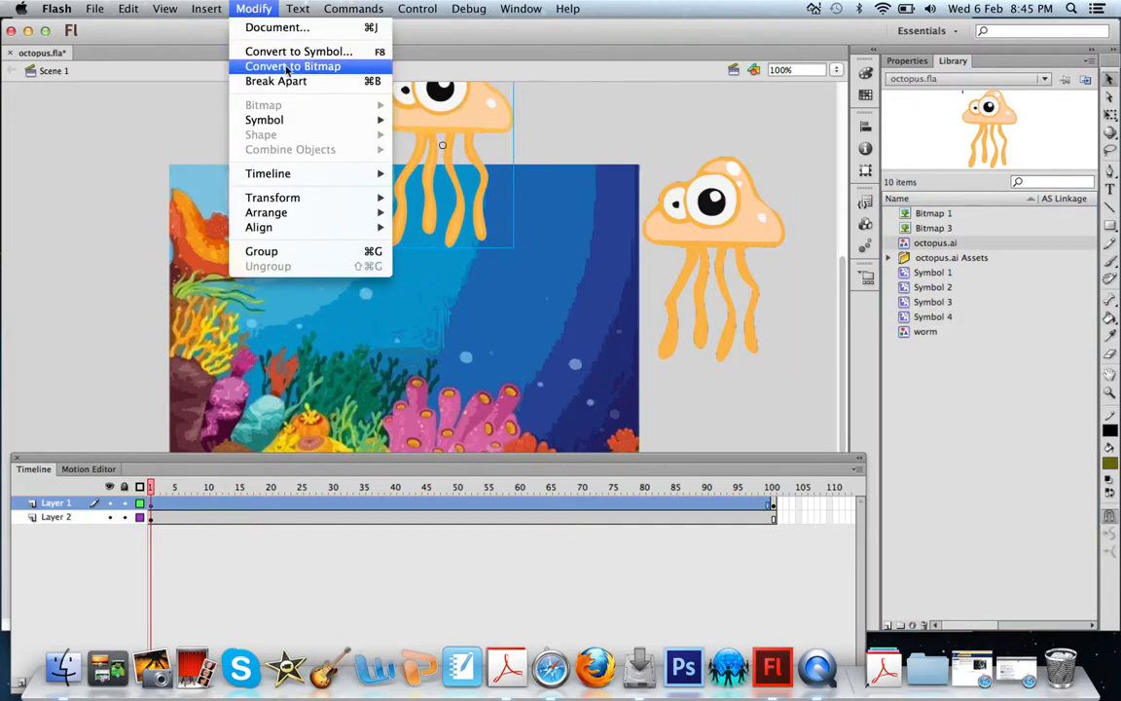
{"action": "left_click", "coordinate": [282, 65]}
Check the Trace Bitmap option for the converted octopus and delete that bitmap copy from the stage
{"action": "left_click", "coordinate": [255, 9]}
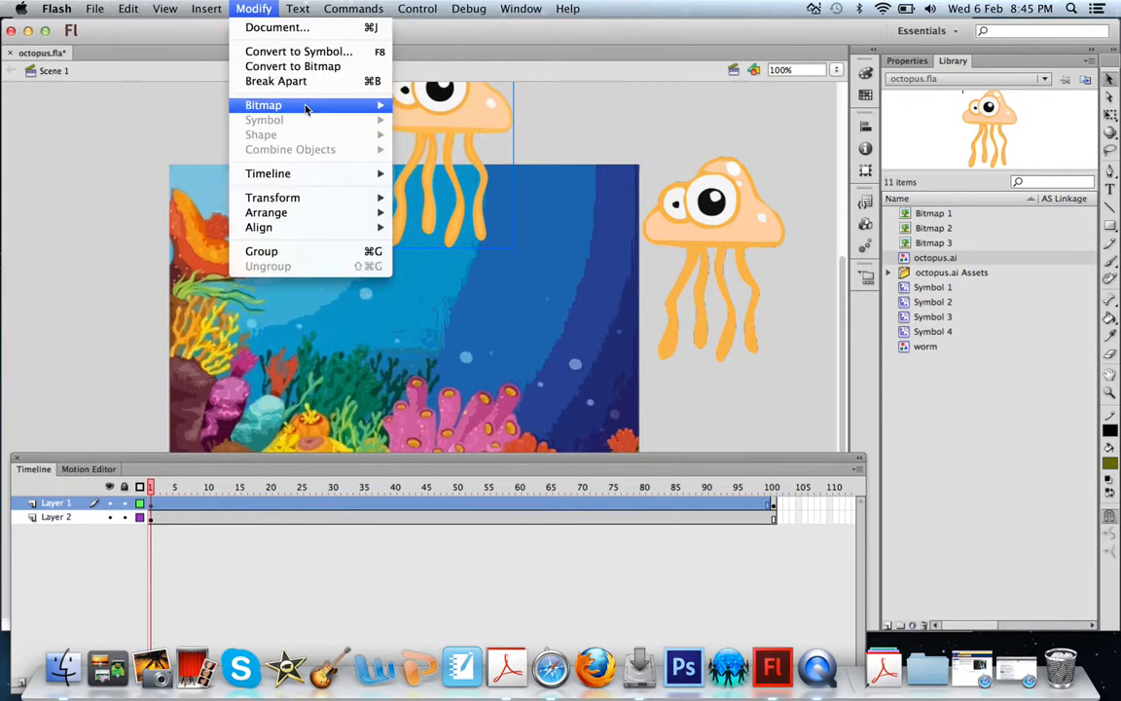
{"action": "mouse_move", "coordinate": [321, 105]}
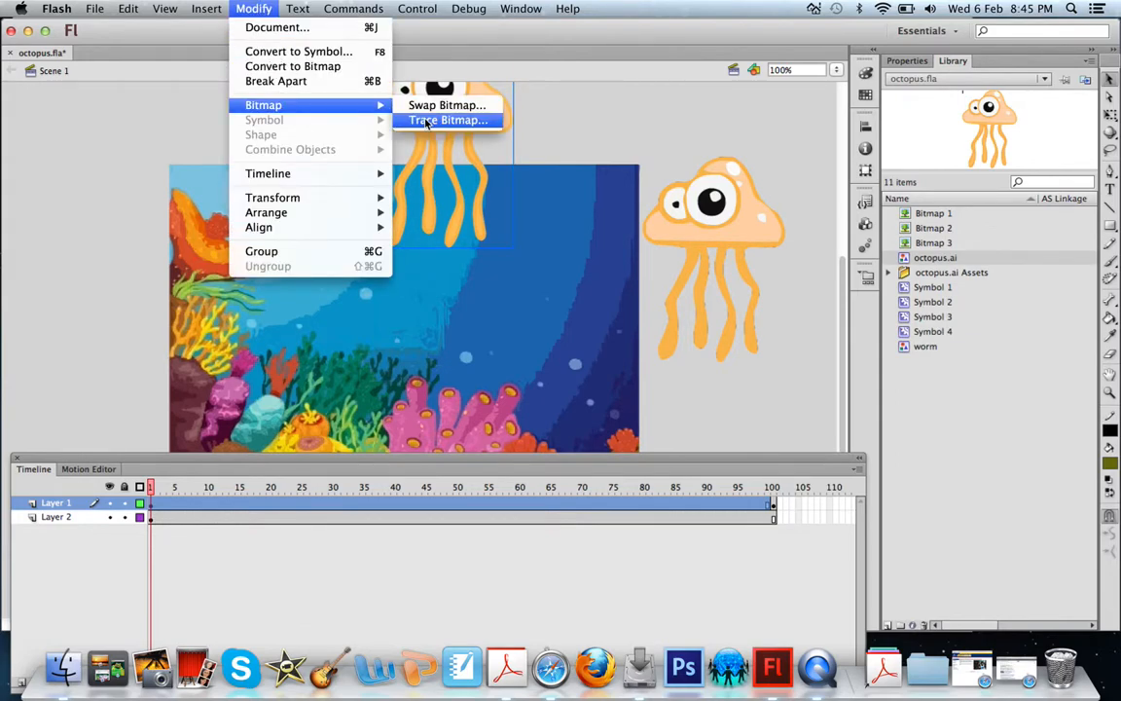
{"action": "left_click", "coordinate": [492, 122]}
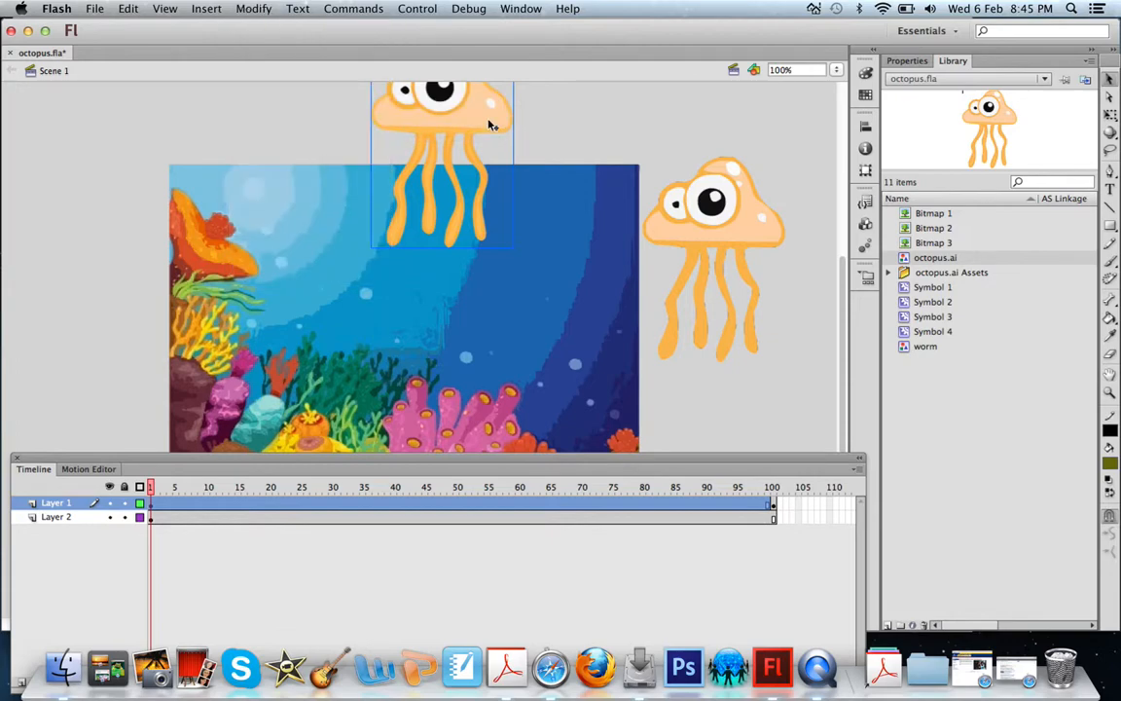
{"action": "key", "text": "Delete"}
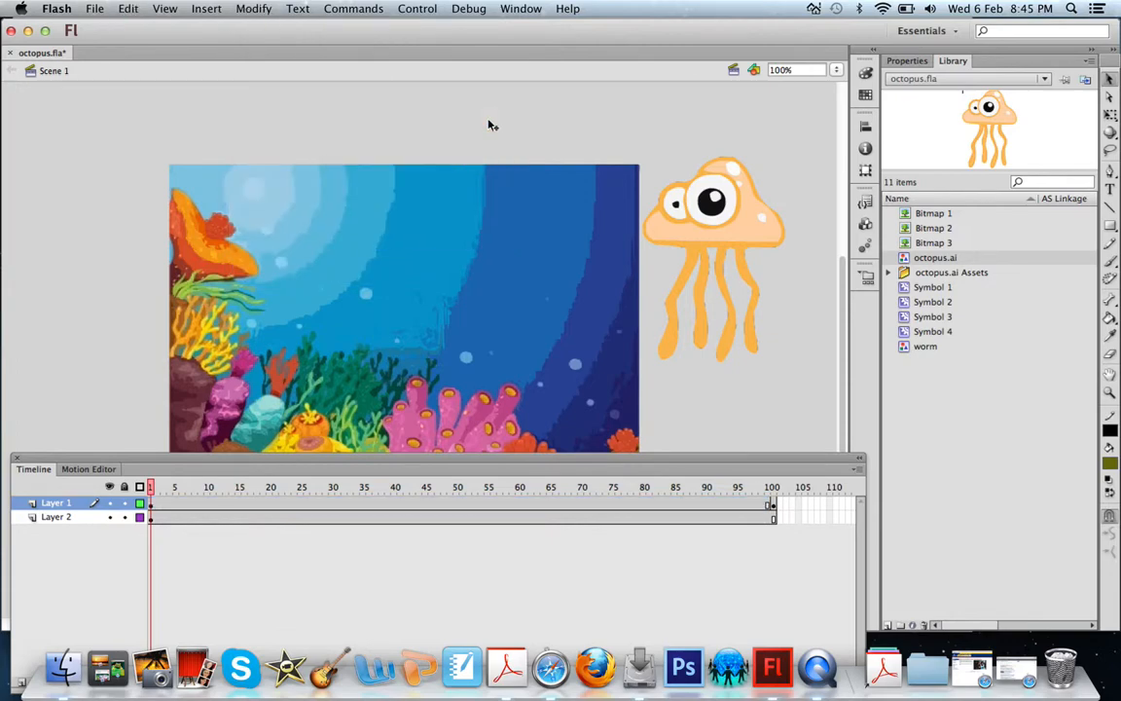
Open the Symbol 4 octopus beside the background for in-place editing and select its entire artwork
{"action": "left_click", "coordinate": [933, 333]}
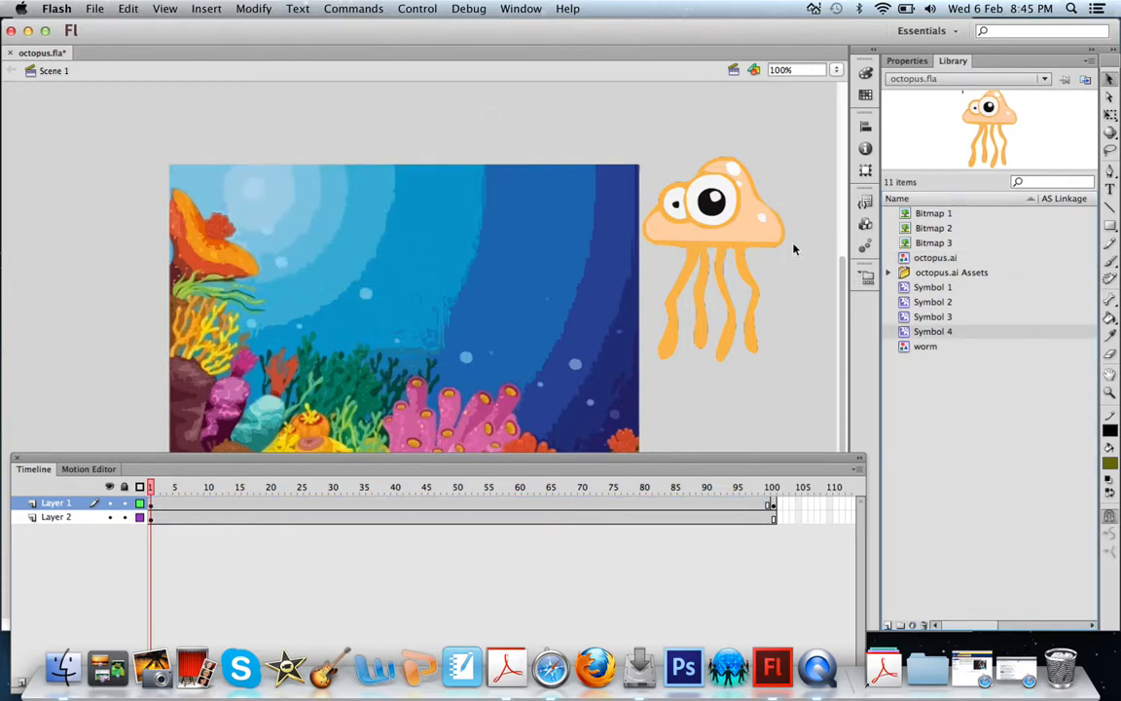
{"action": "double_click", "coordinate": [675, 208]}
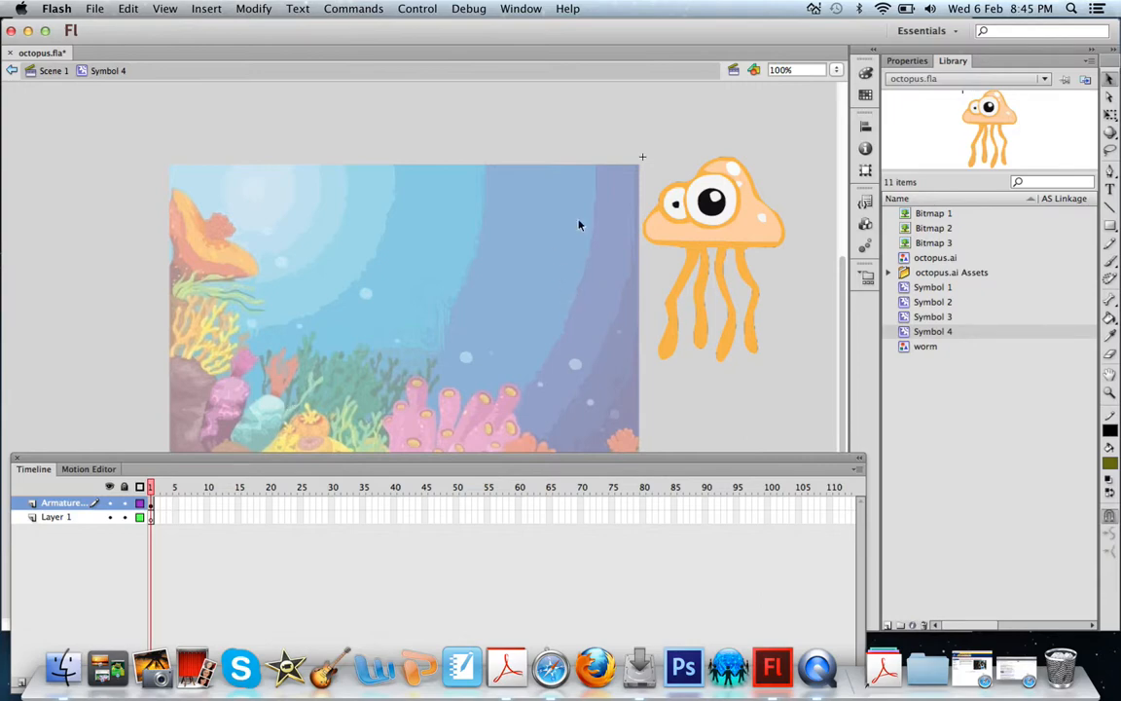
{"action": "left_click_drag", "start_coordinate": [614, 110], "coordinate": [816, 401]}
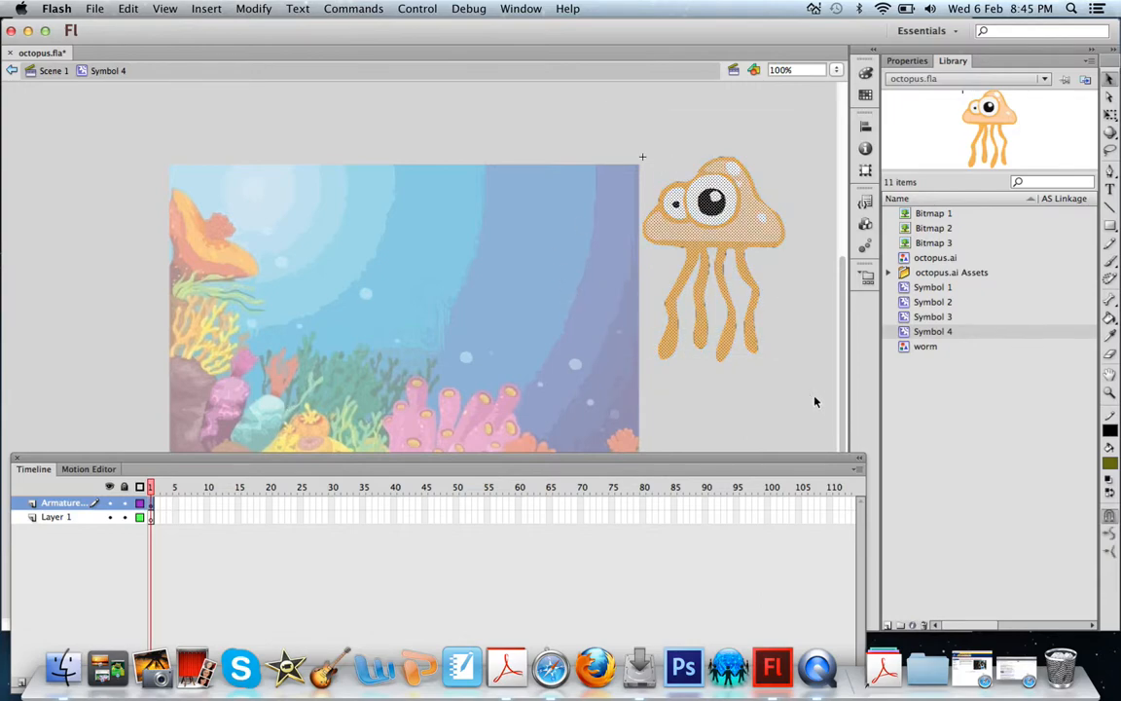
With the Bone tool, draw four bones from the top of the octopus's head to the base of each tentacle
{"action": "left_click", "coordinate": [1111, 300]}
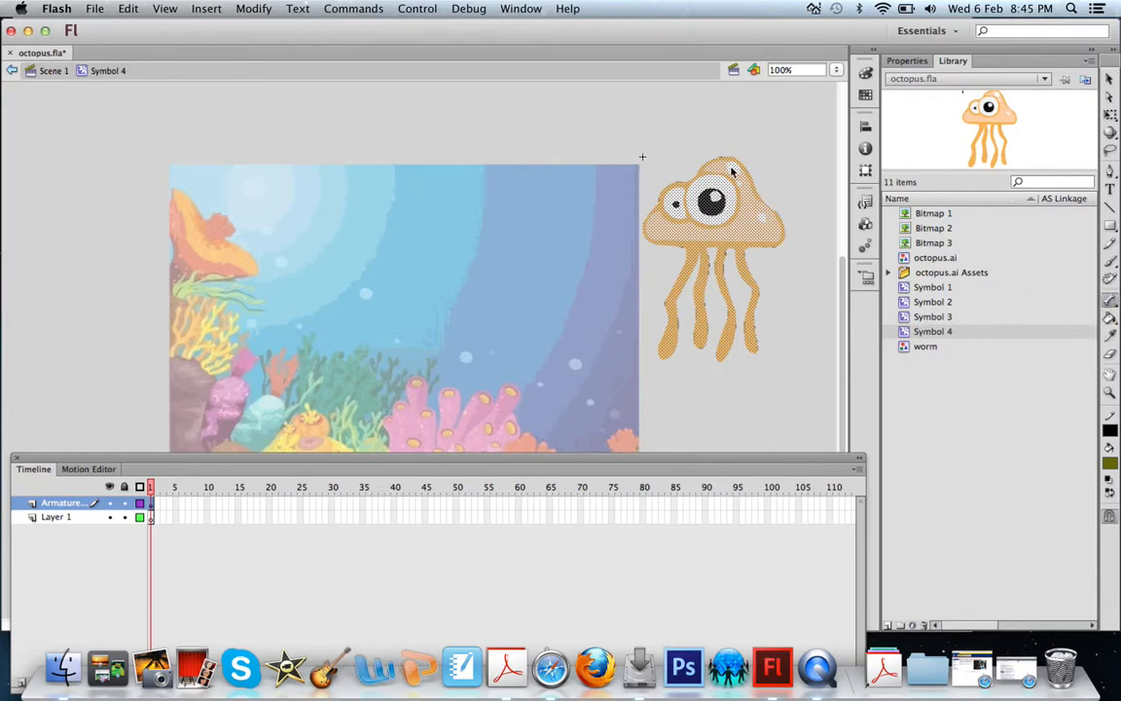
{"action": "left_click_drag", "start_coordinate": [726, 162], "coordinate": [697, 244]}
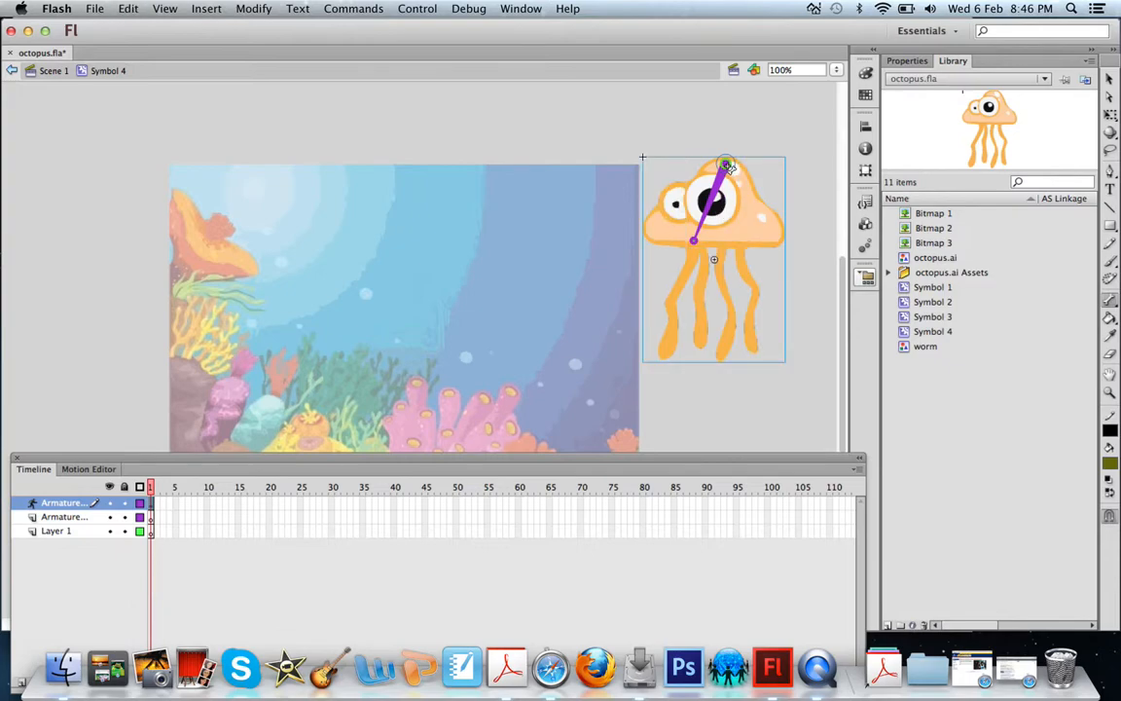
{"action": "left_click_drag", "start_coordinate": [727, 215], "coordinate": [704, 246]}
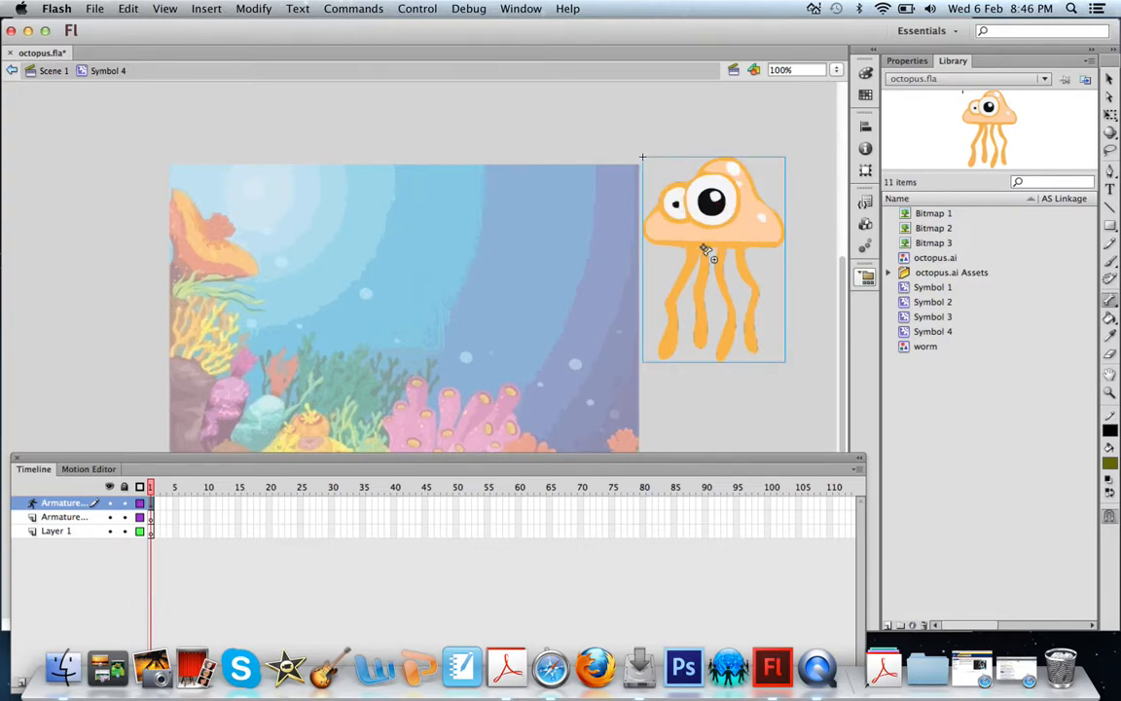
{"action": "left_click_drag", "start_coordinate": [725, 168], "coordinate": [723, 251]}
{"action": "left_click_drag", "start_coordinate": [725, 167], "coordinate": [747, 249]}
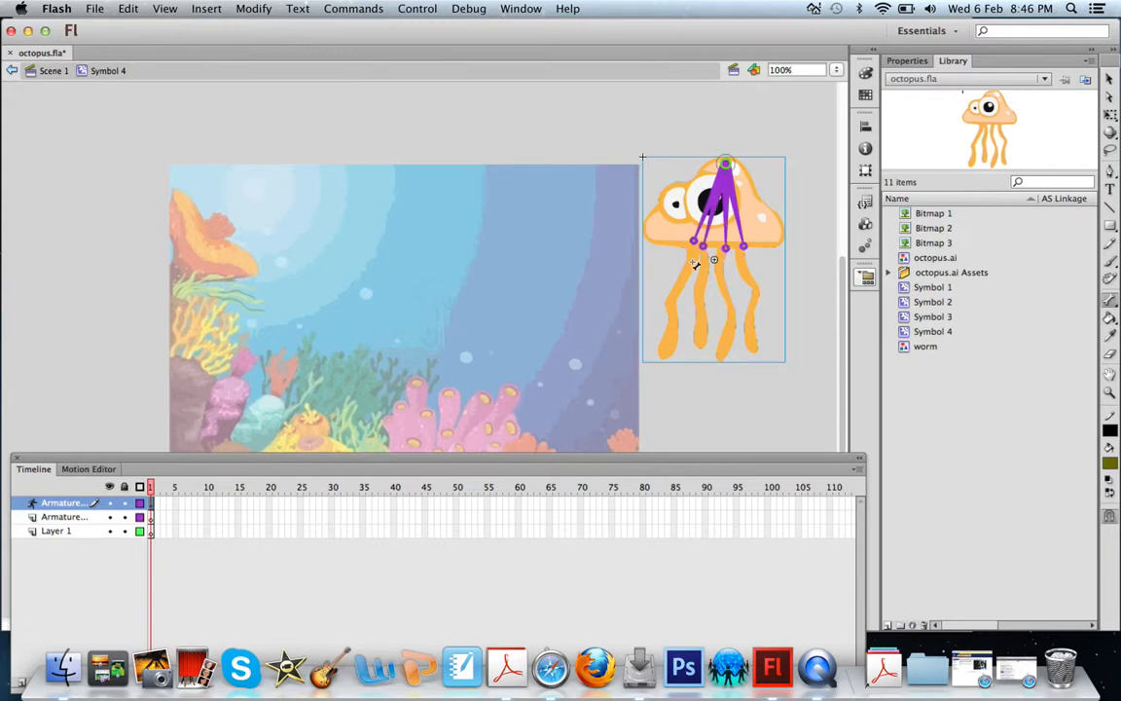
Extend the armature with chained bones running down each of the four tentacles to near their tips
{"action": "left_click_drag", "start_coordinate": [693, 243], "coordinate": [682, 282]}
{"action": "left_click_drag", "start_coordinate": [682, 285], "coordinate": [669, 330]}
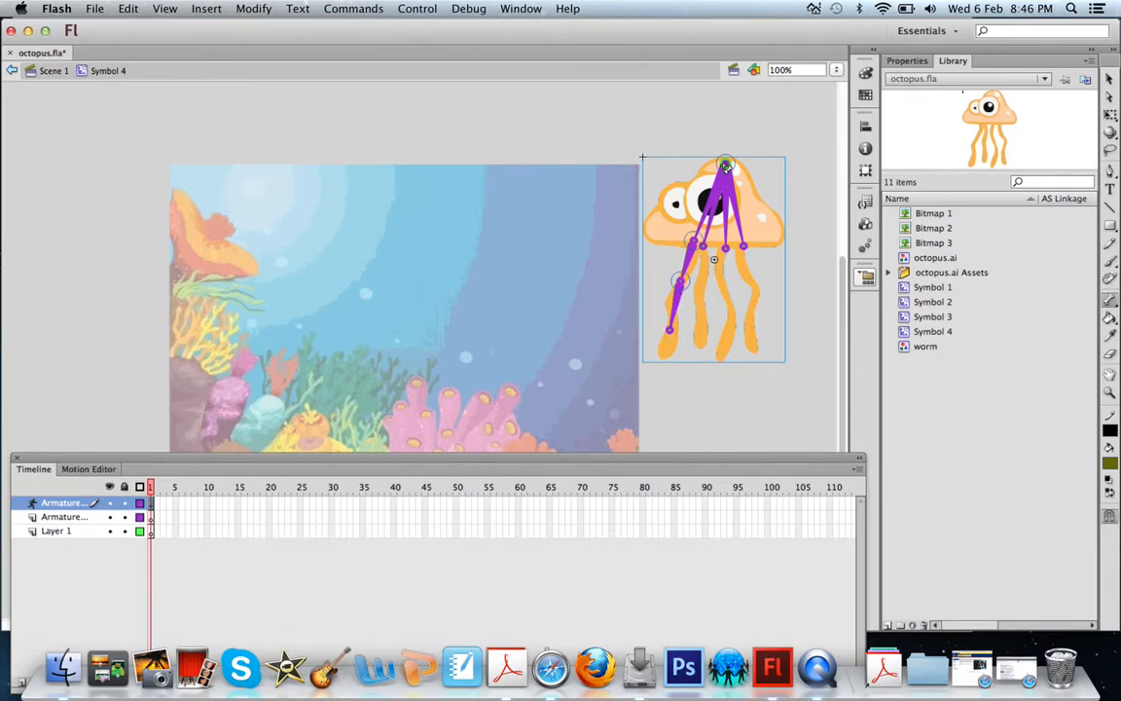
{"action": "left_click_drag", "start_coordinate": [705, 249], "coordinate": [702, 348]}
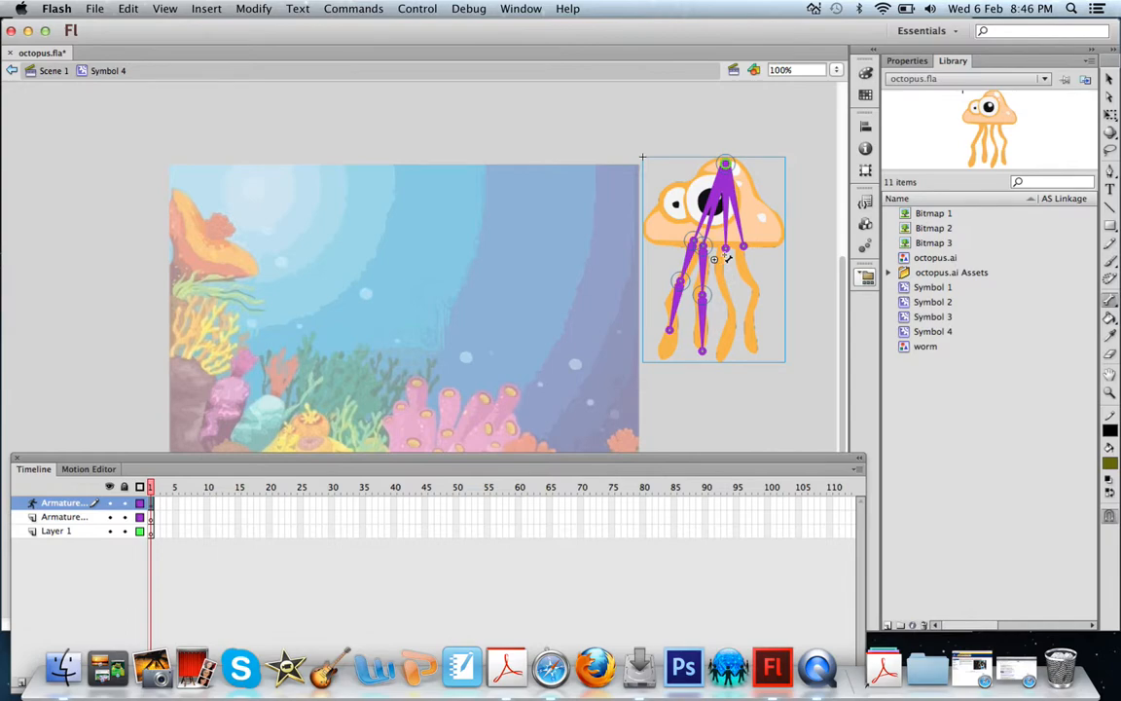
{"action": "left_click_drag", "start_coordinate": [726, 248], "coordinate": [723, 348]}
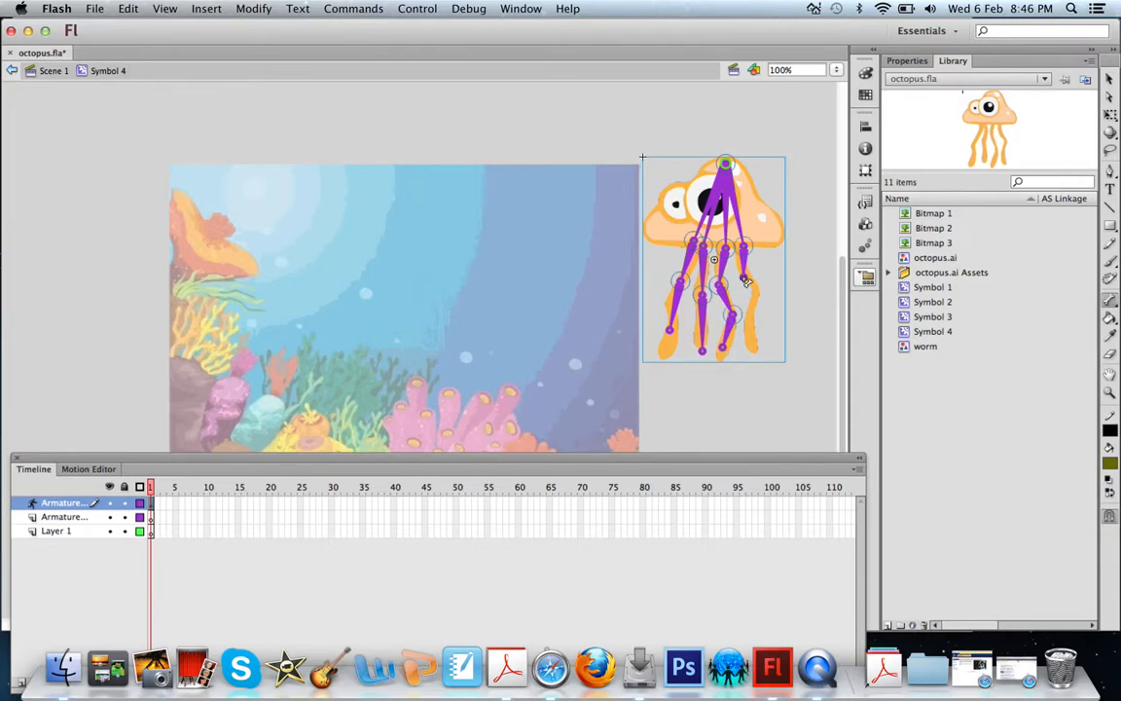
{"action": "left_click_drag", "start_coordinate": [746, 282], "coordinate": [757, 346]}
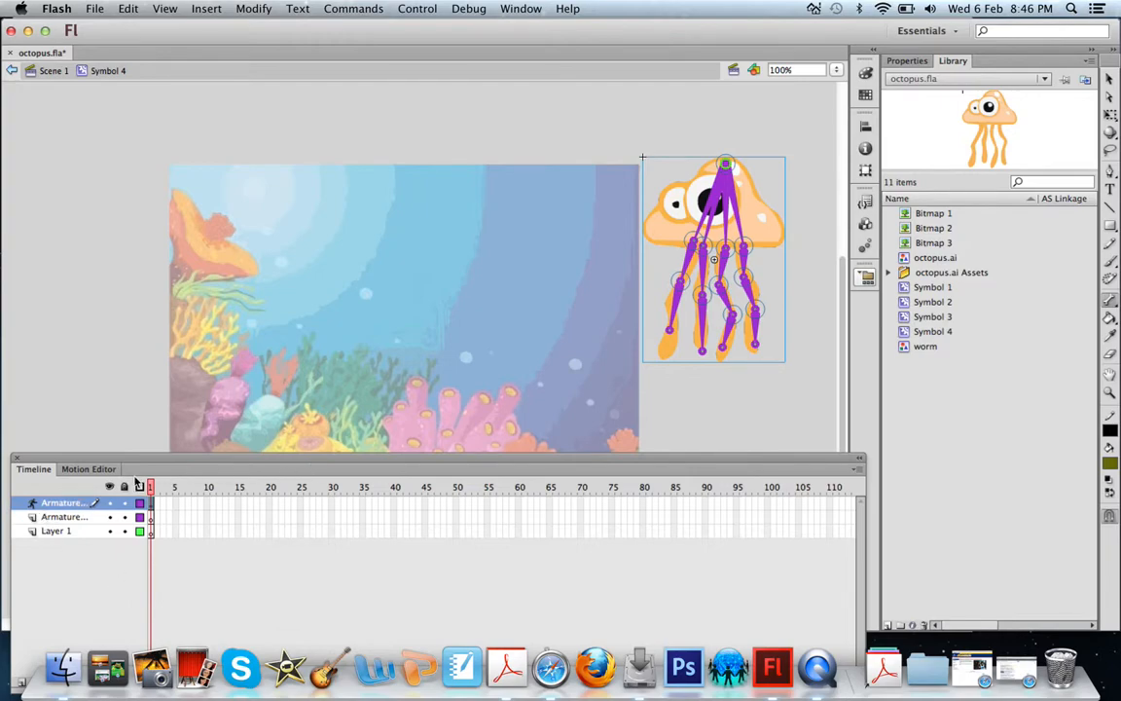
Swing the lower bone of the octopus's leftmost tentacle outward in frame 1
{"action": "left_click", "coordinate": [192, 485]}
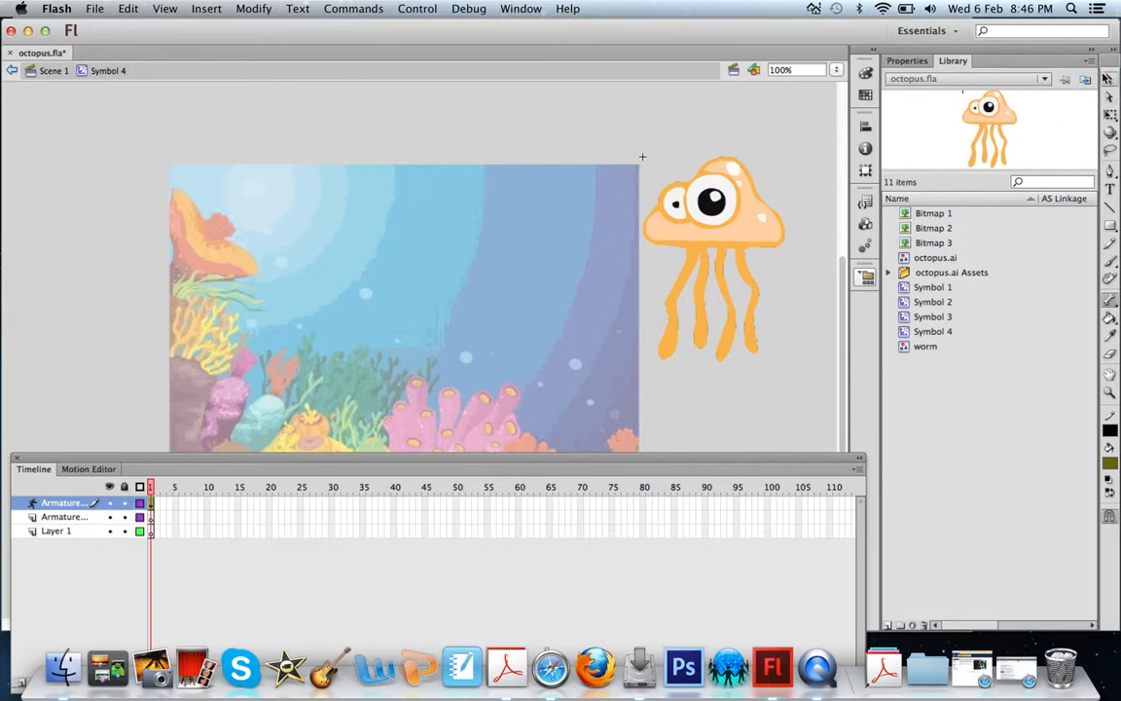
{"action": "left_click", "coordinate": [695, 285]}
{"action": "left_click_drag", "start_coordinate": [695, 285], "coordinate": [665, 331]}
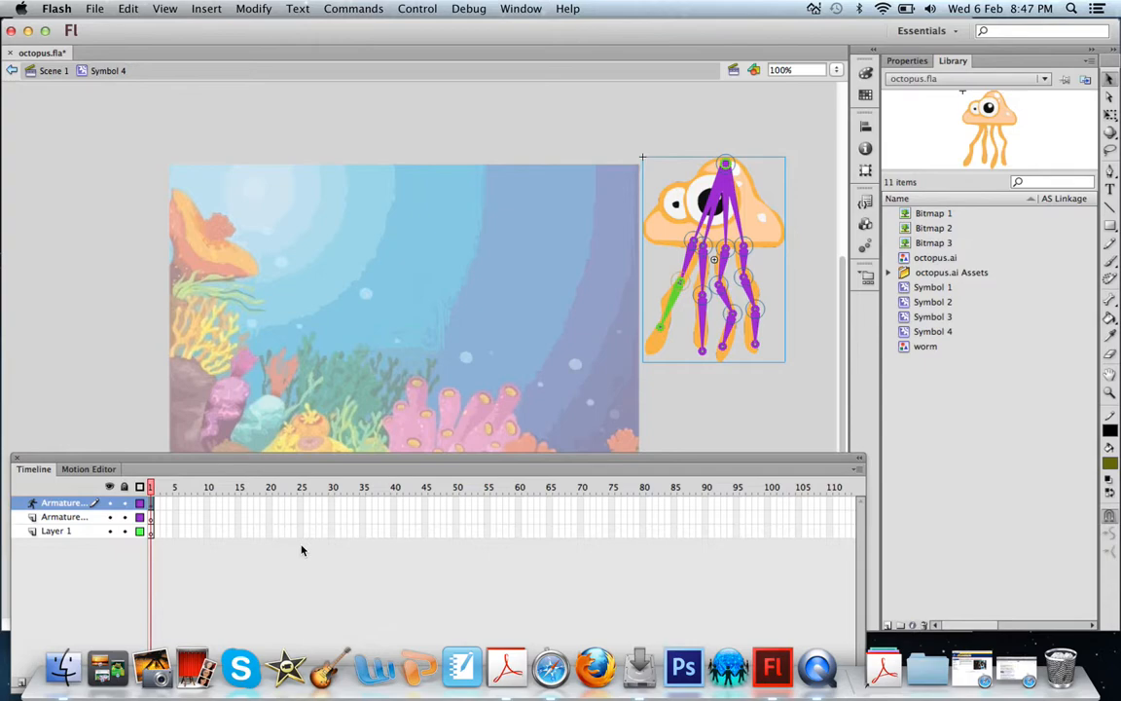
Extend the armature layer to frame 24 by inserting a frame there
{"action": "left_click", "coordinate": [297, 503]}
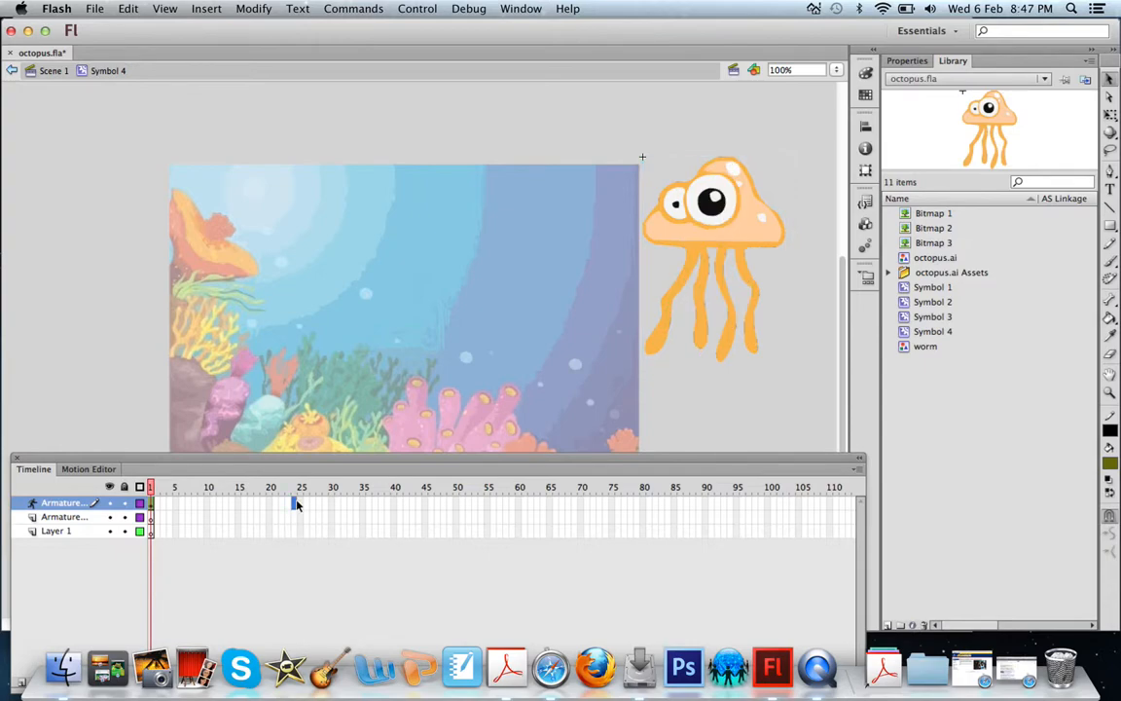
{"action": "right_click", "coordinate": [297, 503]}
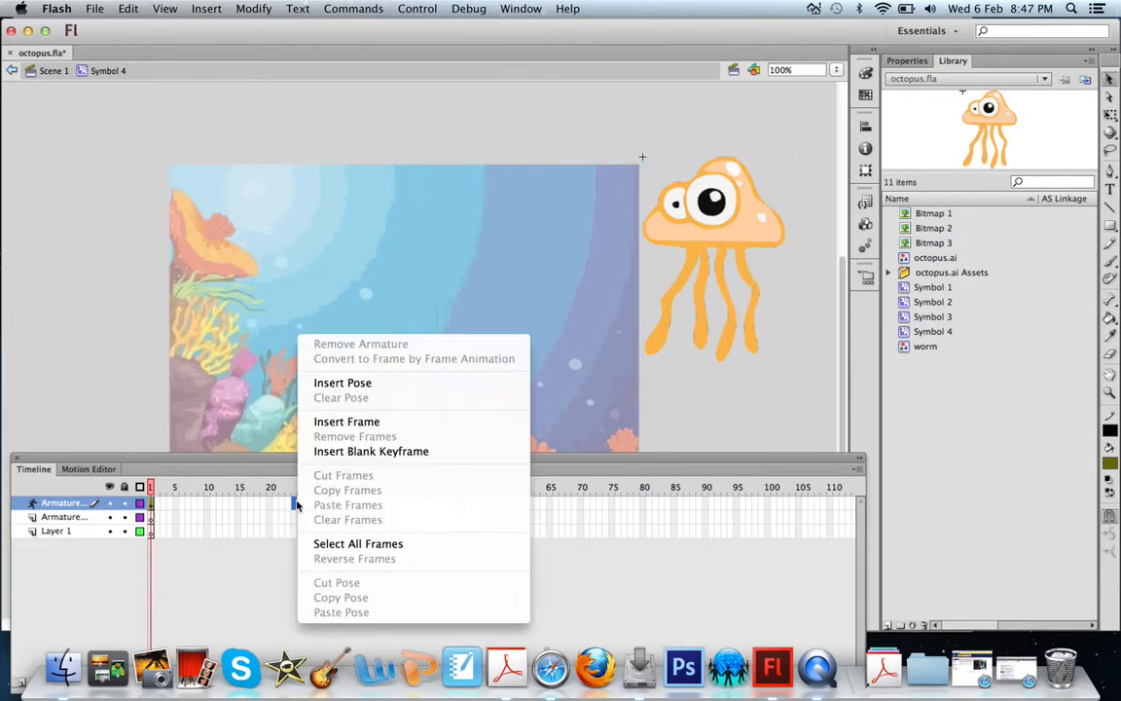
{"action": "left_click", "coordinate": [331, 421]}
{"action": "left_click", "coordinate": [293, 486]}
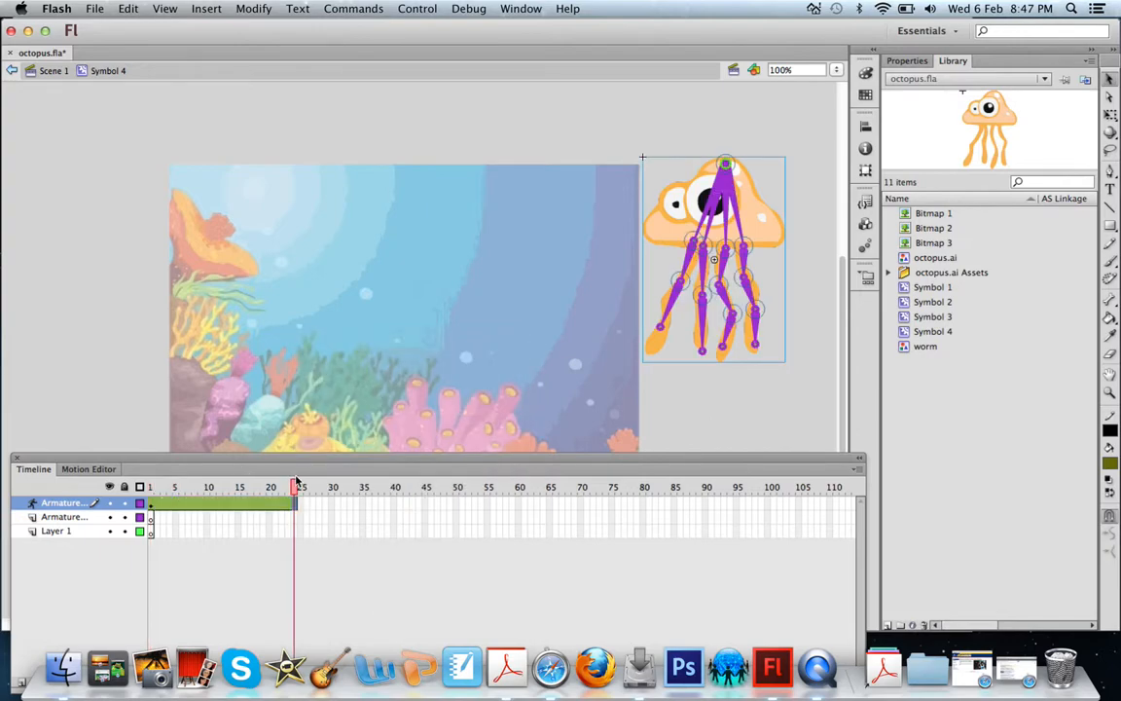
Pose the octopus at frame 5 with the two left tentacles swung left and the two right ones swung right
{"action": "key", "text": "Return"}
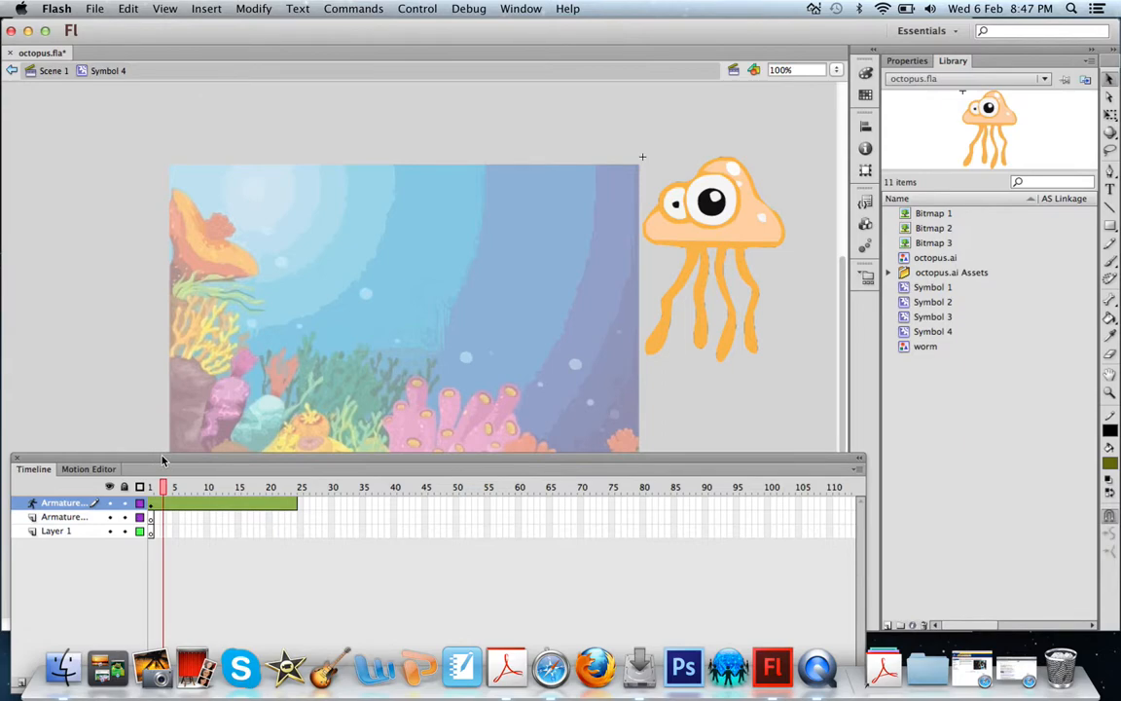
{"action": "key", "text": "Return"}
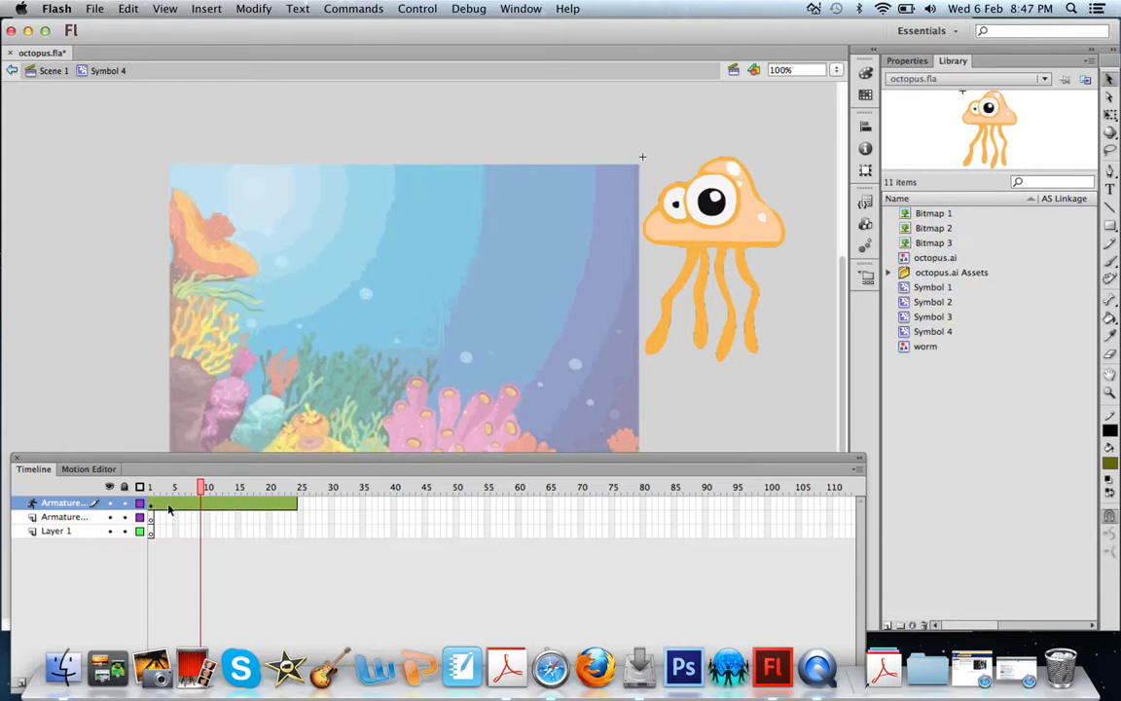
{"action": "left_click_drag", "start_coordinate": [202, 492], "coordinate": [176, 490]}
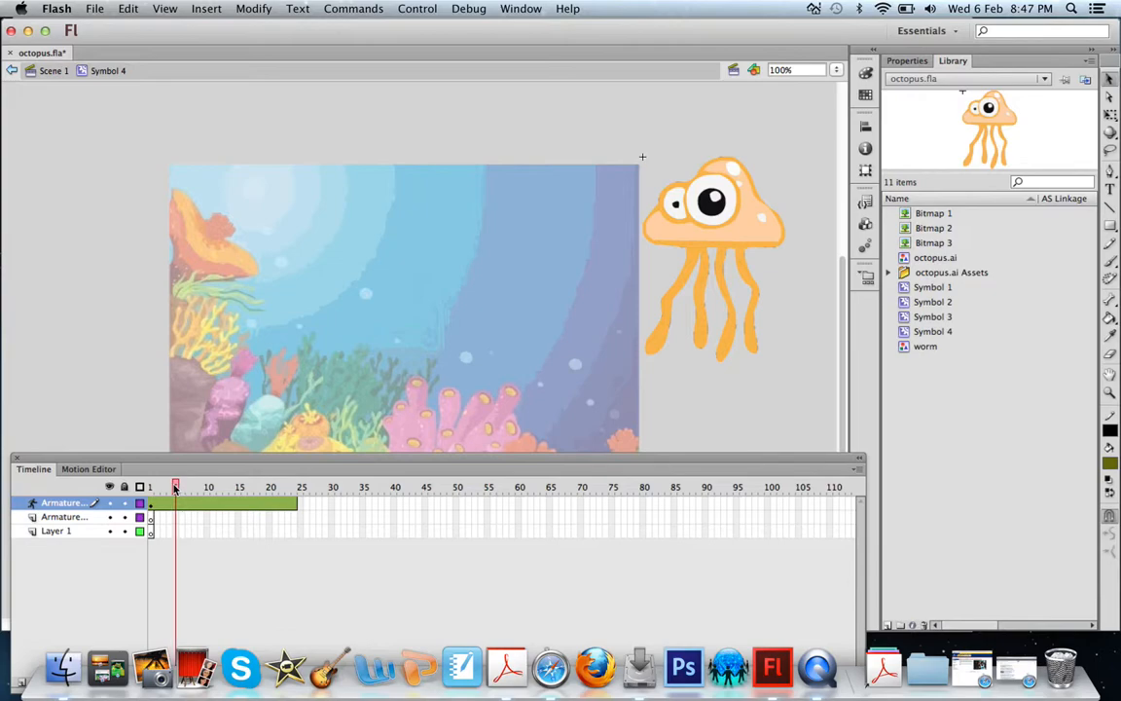
{"action": "left_click", "coordinate": [646, 343]}
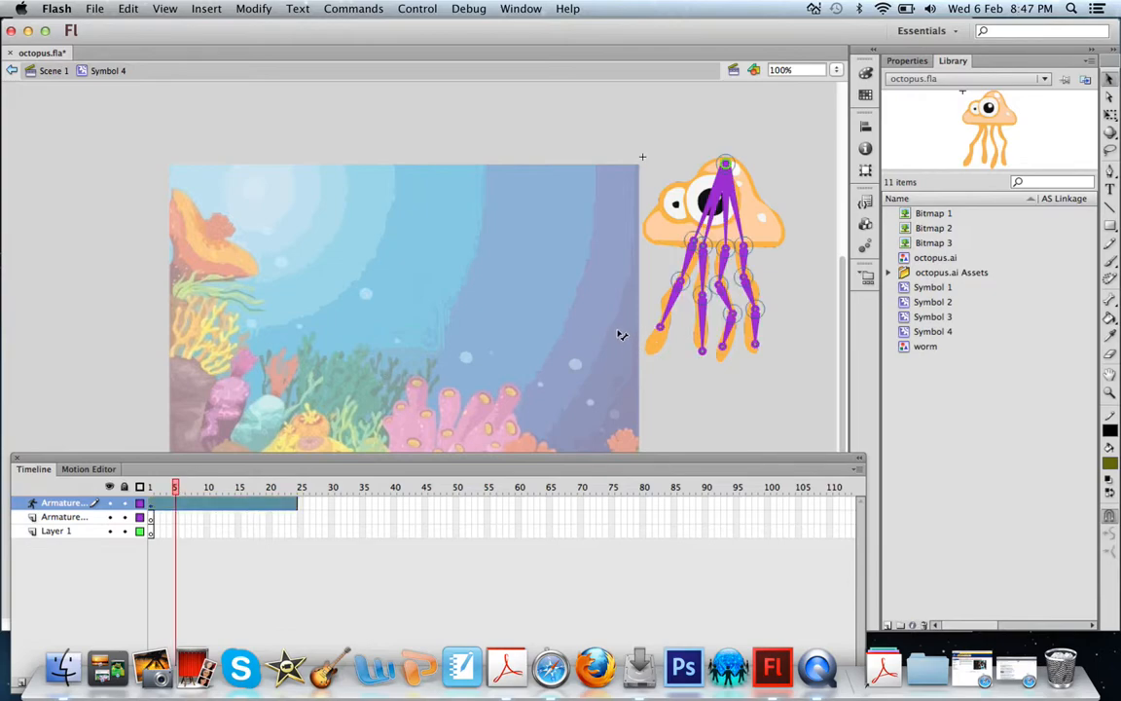
{"action": "left_click_drag", "start_coordinate": [670, 330], "coordinate": [598, 302]}
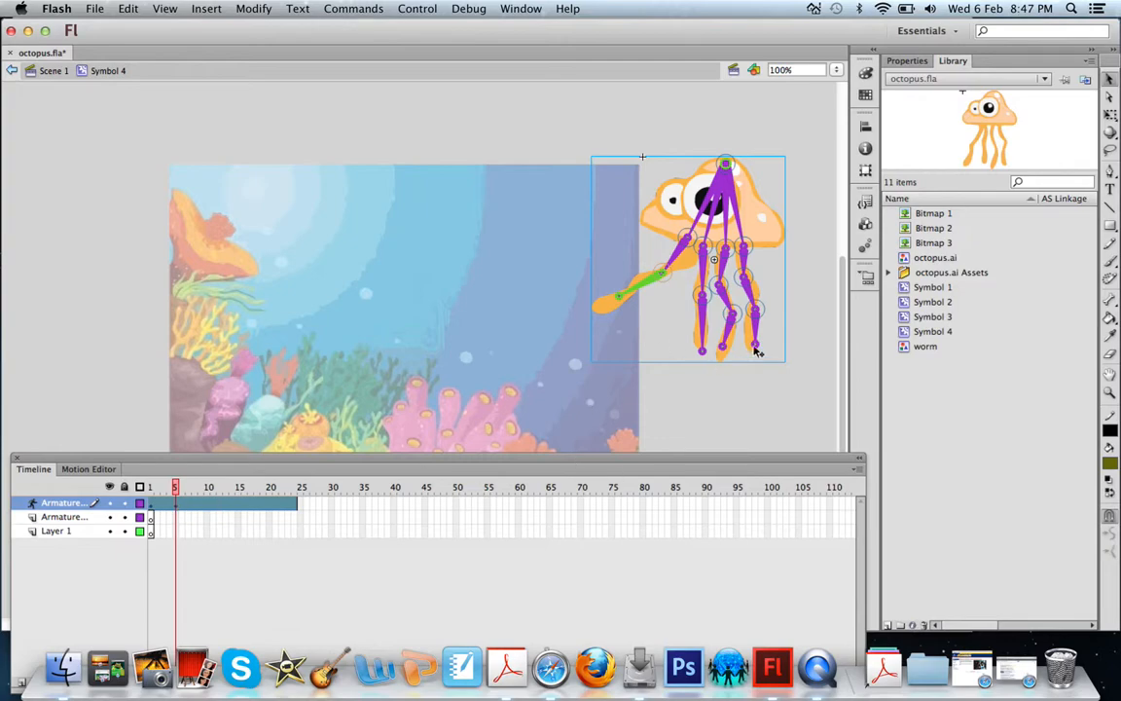
{"action": "left_click_drag", "start_coordinate": [757, 342], "coordinate": [656, 365]}
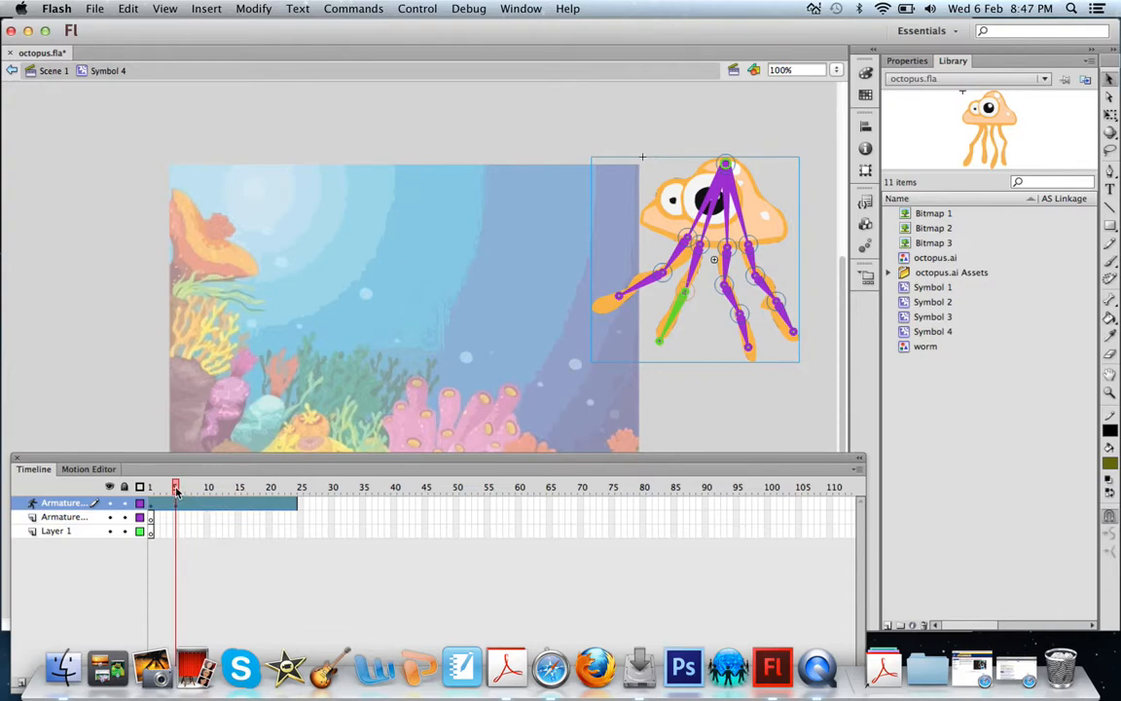
Pose the octopus at frame 10 with its whole body and tentacles swung to the right
{"action": "left_click_drag", "start_coordinate": [176, 492], "coordinate": [208, 487]}
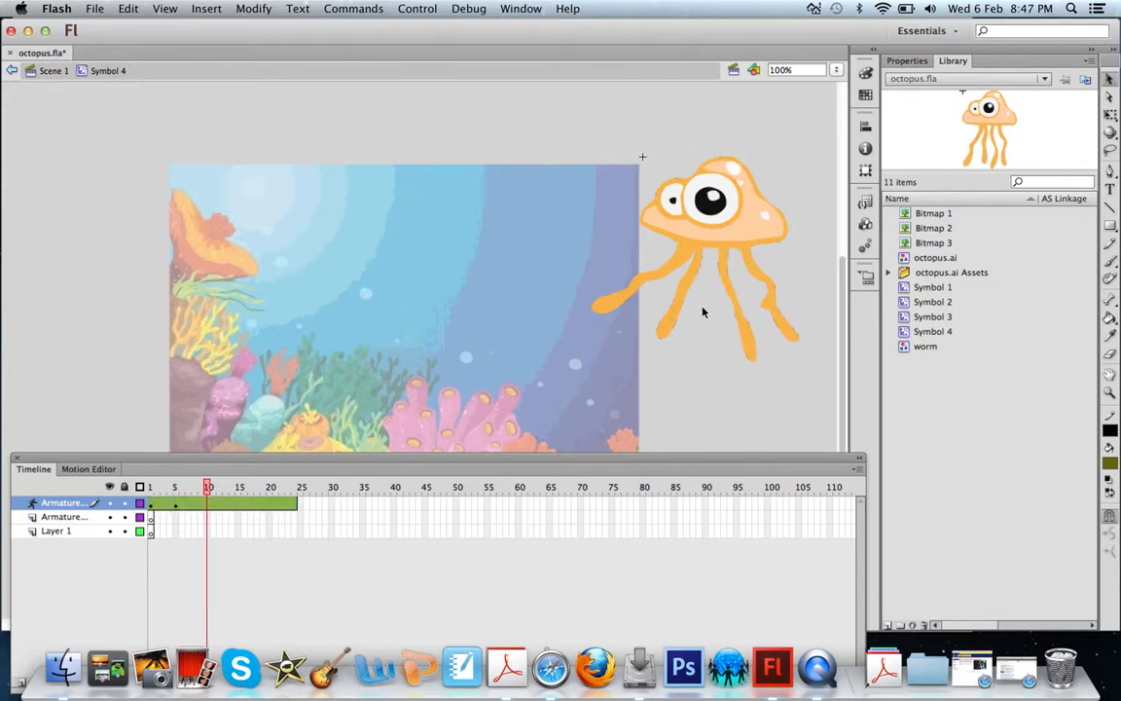
{"action": "left_click", "coordinate": [606, 311]}
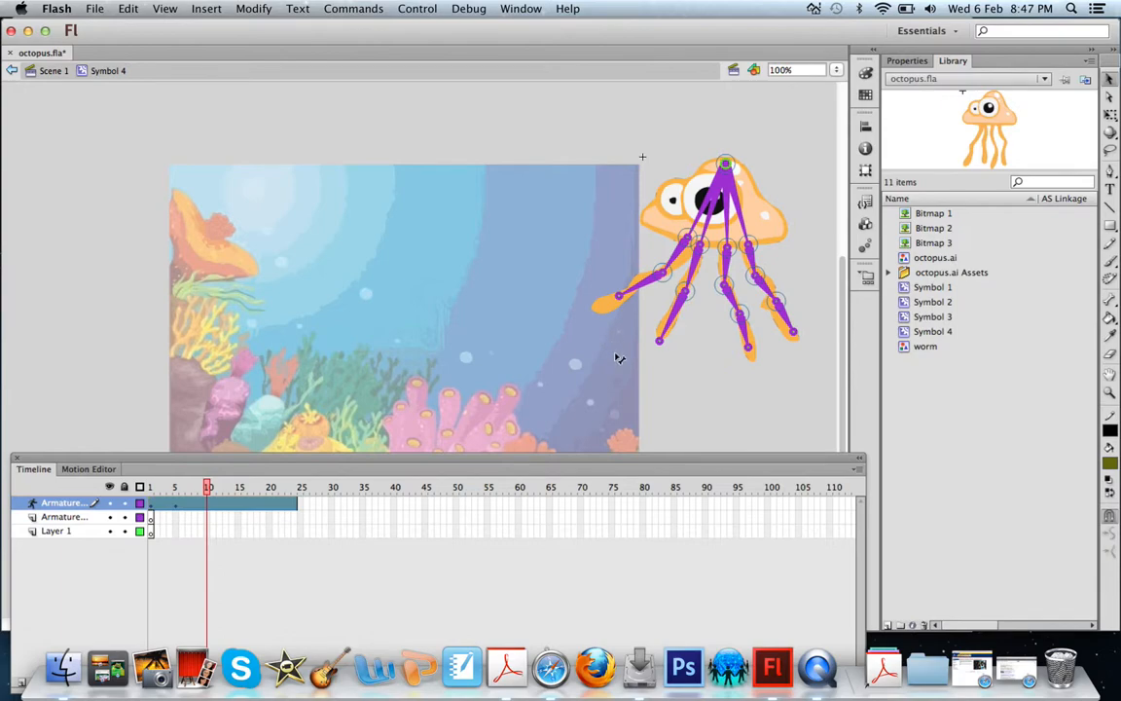
{"action": "left_click", "coordinate": [667, 272]}
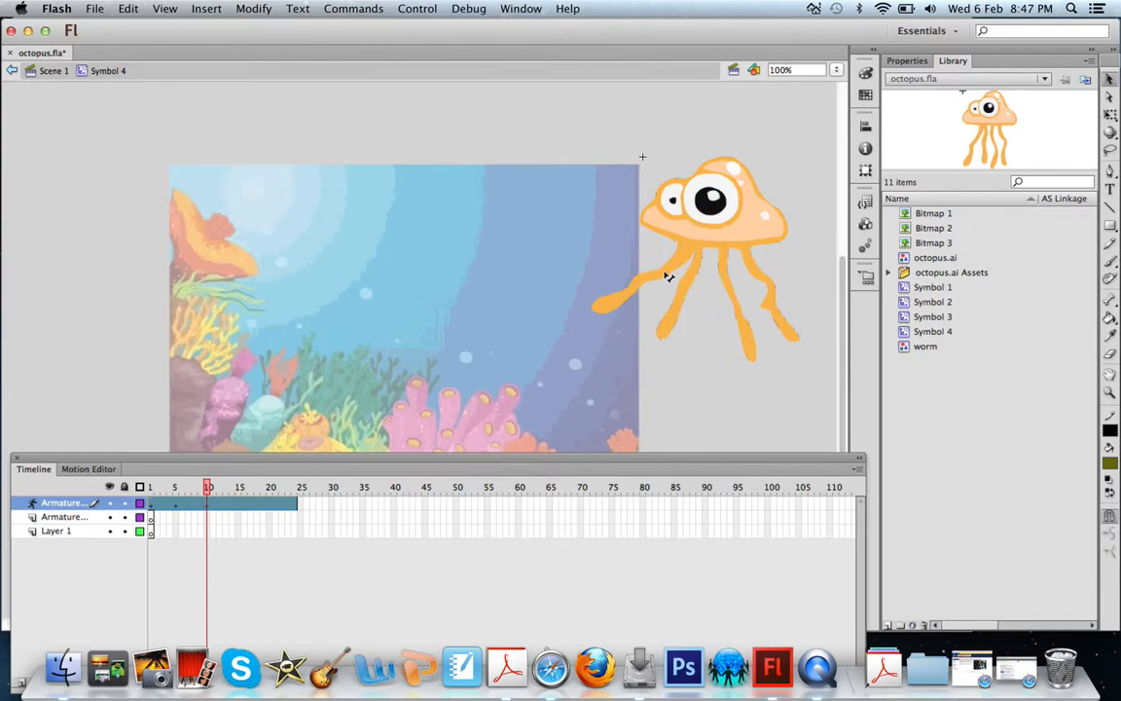
{"action": "left_click_drag", "start_coordinate": [666, 272], "coordinate": [632, 307]}
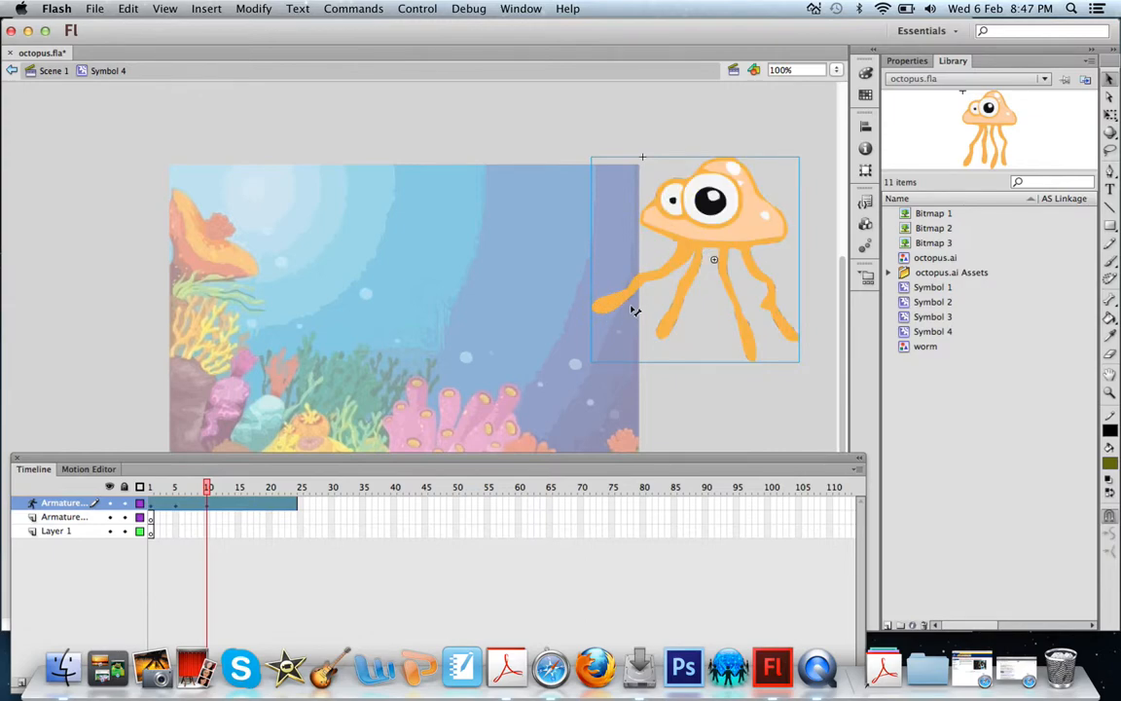
{"action": "left_click_drag", "start_coordinate": [725, 165], "coordinate": [724, 164]}
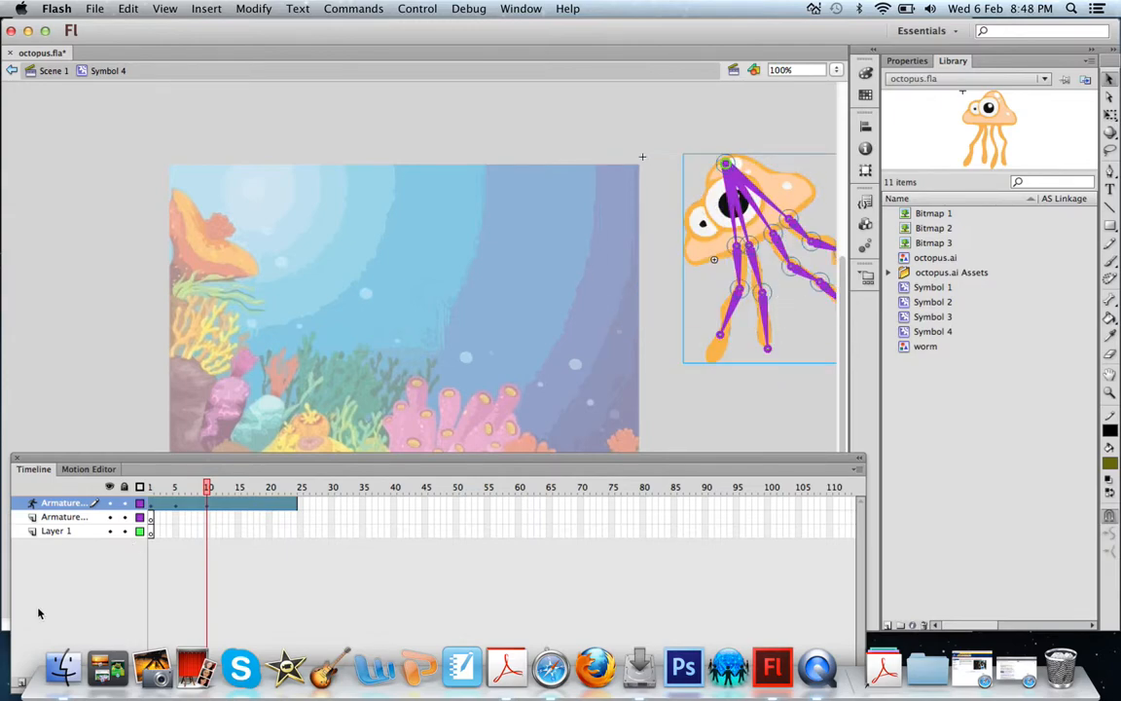
Pose the octopus at frame 15 with its body and tentacles swung back to the left
{"action": "left_click_drag", "start_coordinate": [209, 487], "coordinate": [238, 487]}
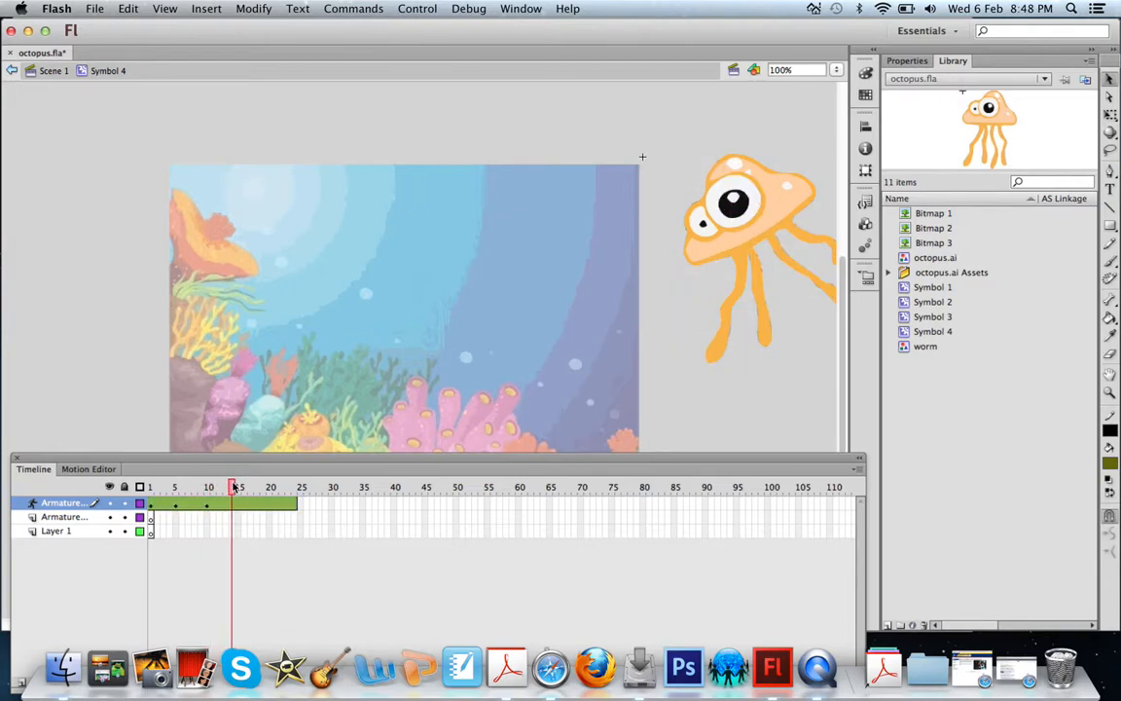
{"action": "left_click", "coordinate": [747, 166]}
{"action": "left_click_drag", "start_coordinate": [745, 163], "coordinate": [749, 223]}
Pose the octopus at frame 21 with its tentacles drawn closer together and the leftmost one bent downward
{"action": "left_click_drag", "start_coordinate": [238, 487], "coordinate": [275, 487]}
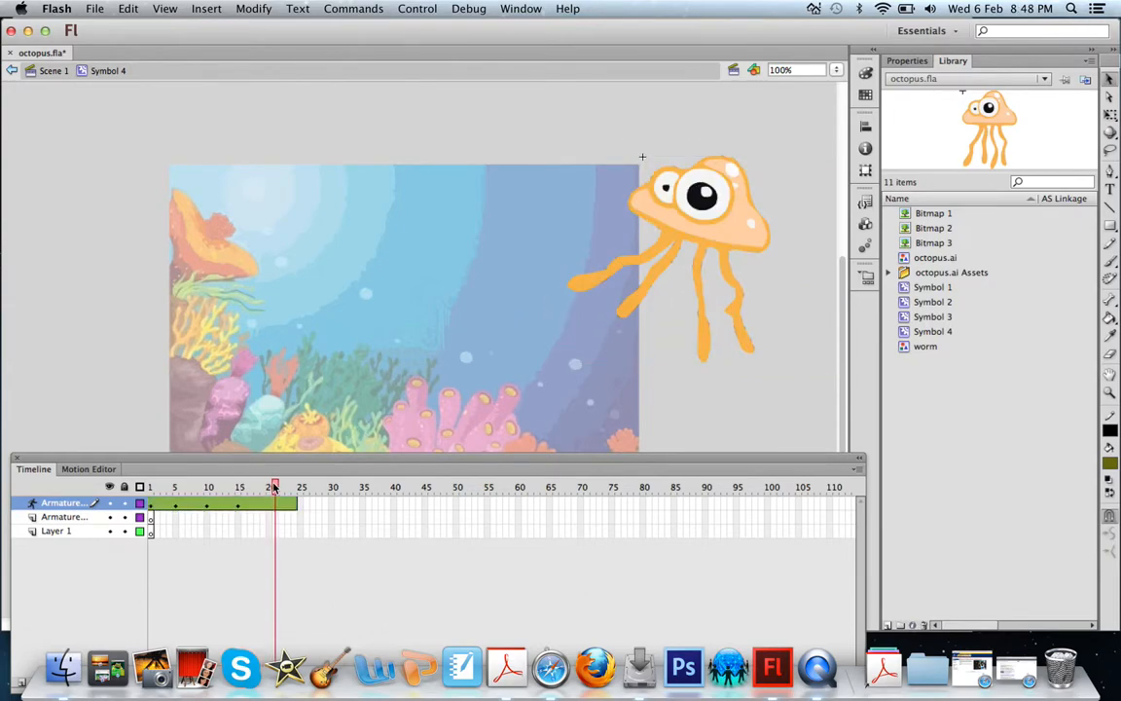
{"action": "left_click", "coordinate": [628, 310]}
{"action": "left_click_drag", "start_coordinate": [623, 322], "coordinate": [740, 372]}
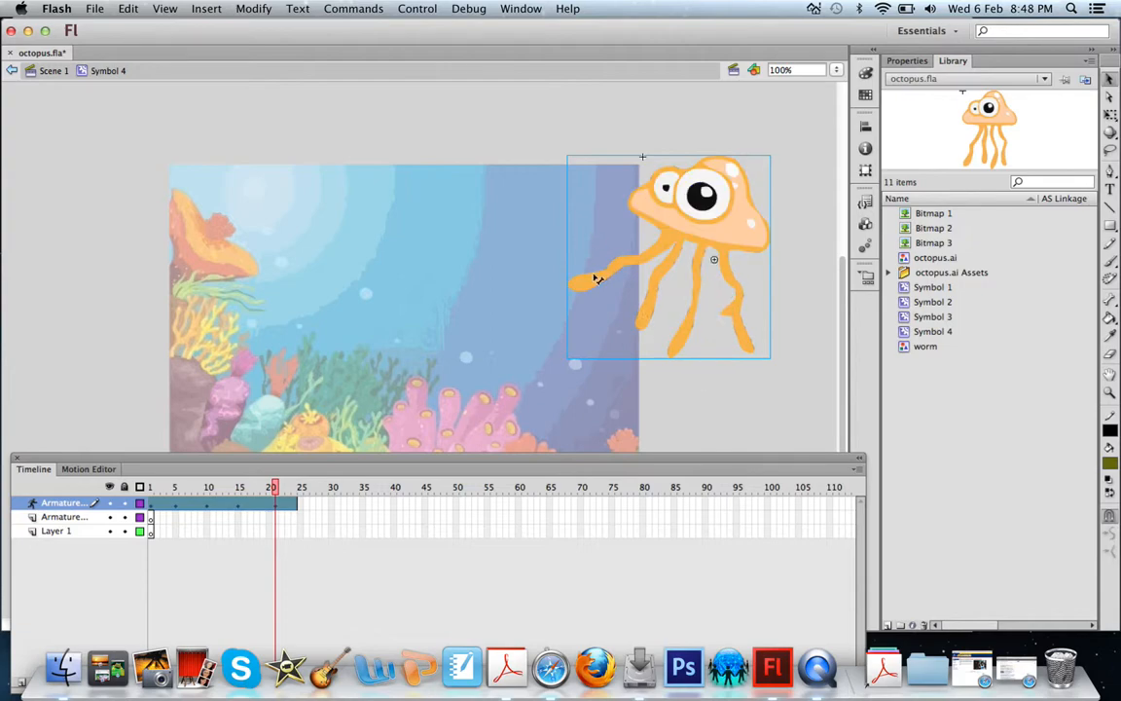
{"action": "mouse_move", "coordinate": [598, 281]}
{"action": "left_mouse_down"}
{"action": "mouse_move", "coordinate": [594, 292]}
{"action": "mouse_move", "coordinate": [608, 295]}
{"action": "left_mouse_up"}
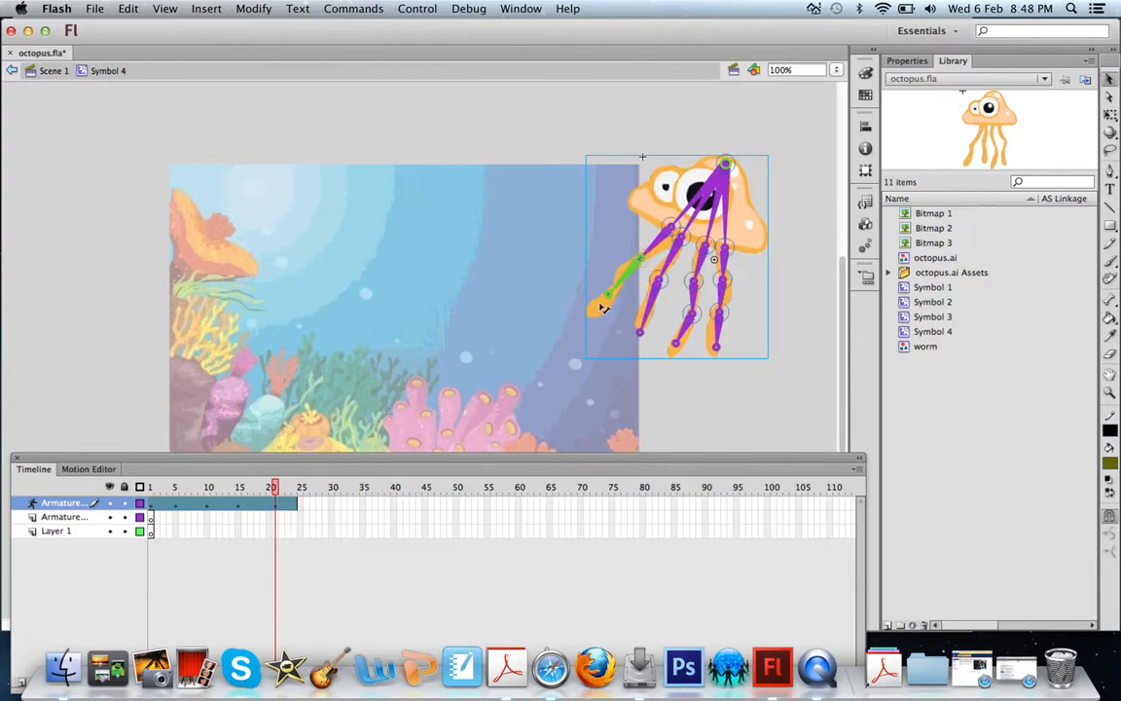
Play back the posed tentacle animation, and return to Scene 1 to scrub through its main timeline
{"action": "left_click", "coordinate": [278, 489]}
{"action": "key", "text": "Return"}
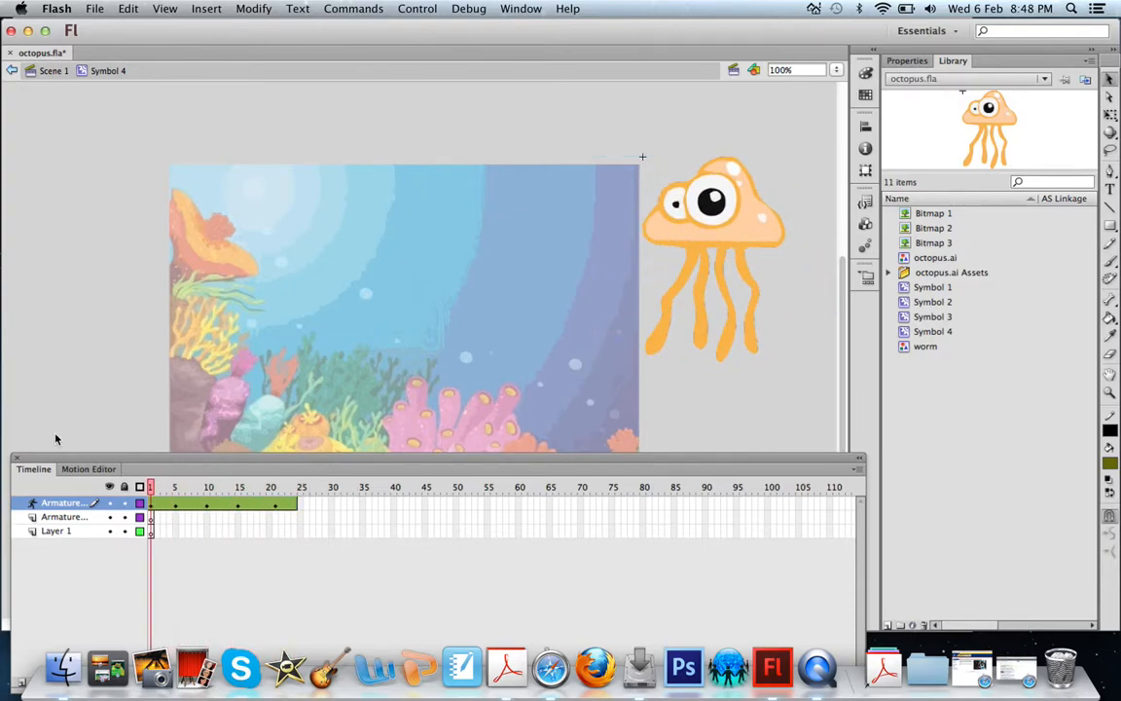
{"action": "left_click", "coordinate": [47, 76]}
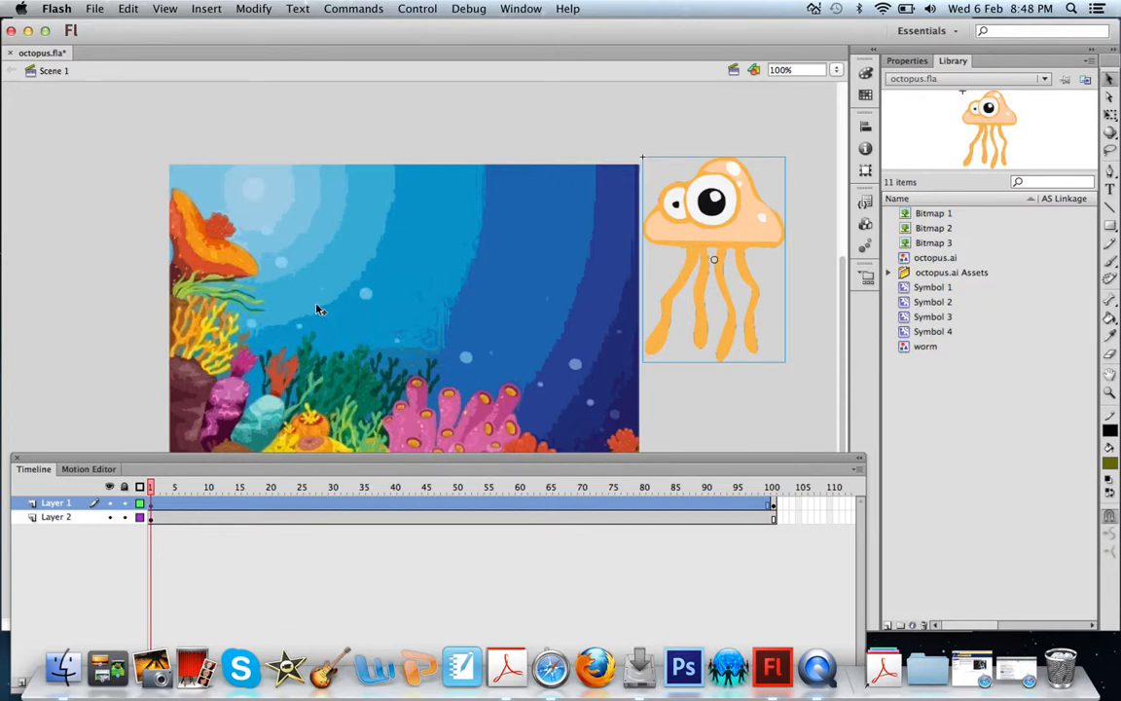
{"action": "left_click_drag", "start_coordinate": [154, 487], "coordinate": [380, 433]}
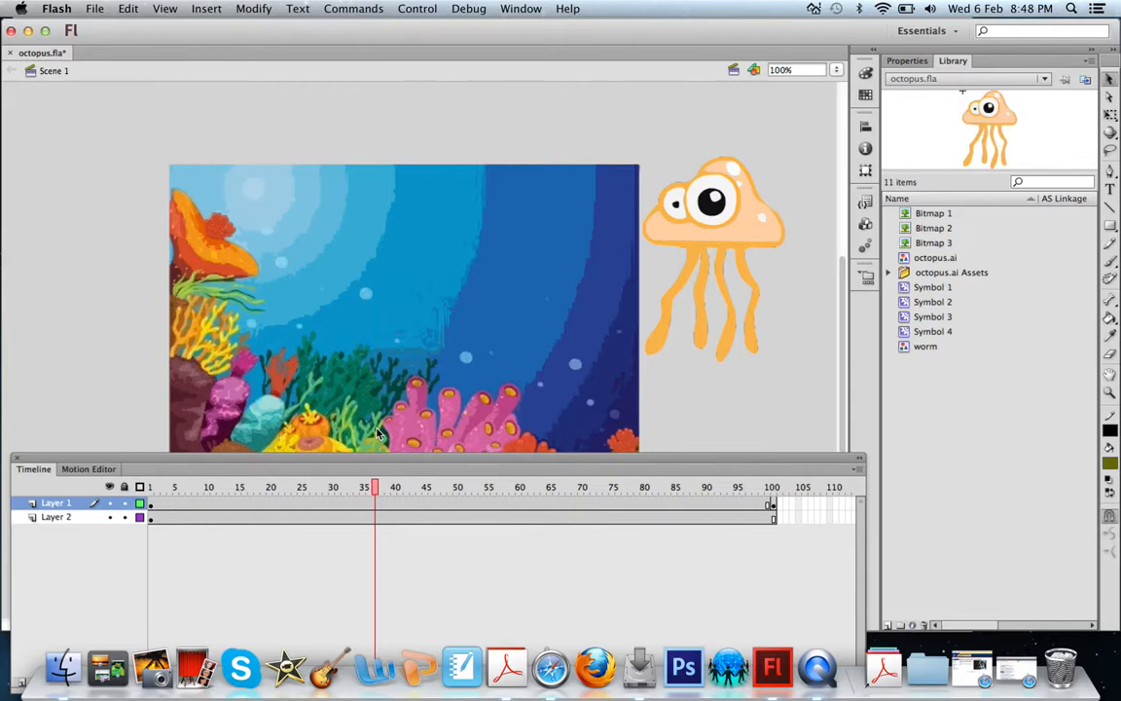
{"action": "left_click_drag", "start_coordinate": [380, 490], "coordinate": [148, 490]}
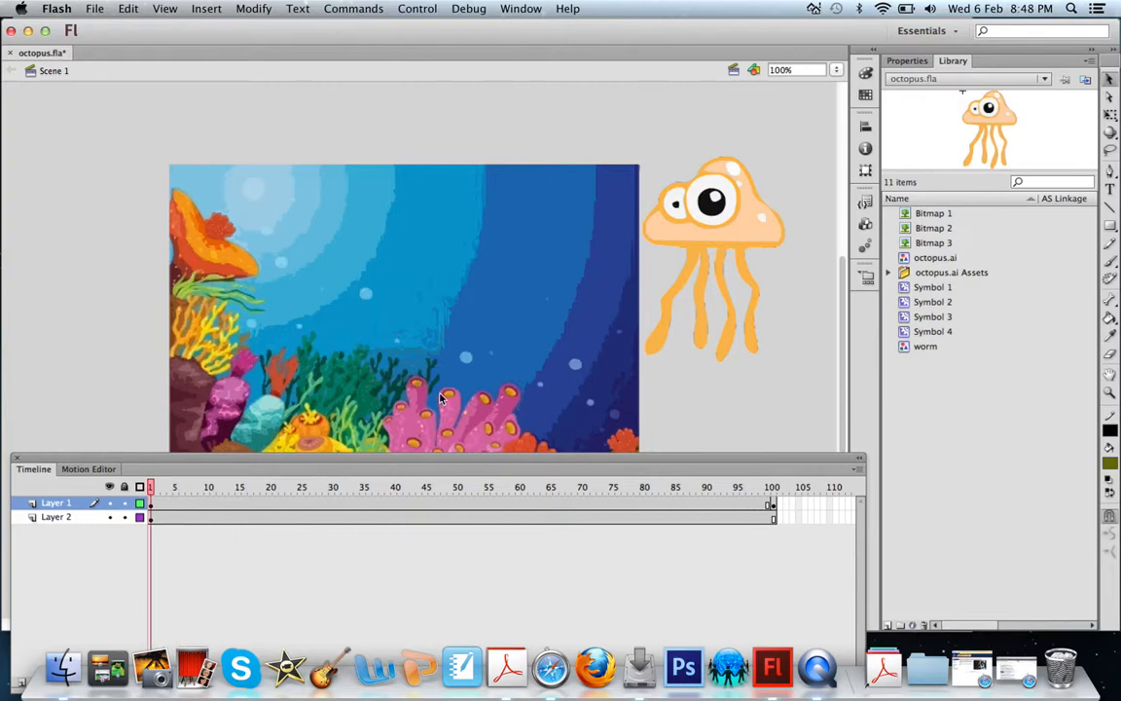
Move the octopus onto the blue water area in frame 1 and test the scene to preview its tentacle motion
{"action": "left_click_drag", "start_coordinate": [762, 245], "coordinate": [572, 289]}
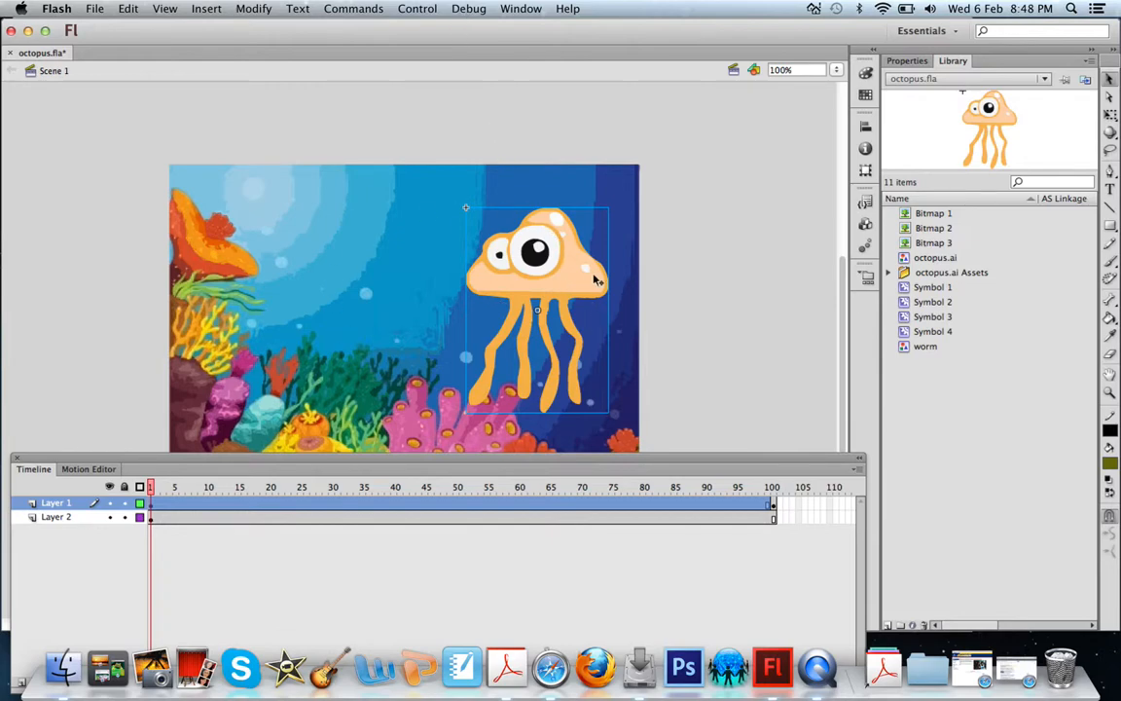
{"action": "mouse_move", "coordinate": [540, 255]}
{"action": "left_mouse_down"}
{"action": "mouse_move", "coordinate": [726, 258]}
{"action": "mouse_move", "coordinate": [733, 243]}
{"action": "mouse_move", "coordinate": [521, 249]}
{"action": "left_mouse_up"}
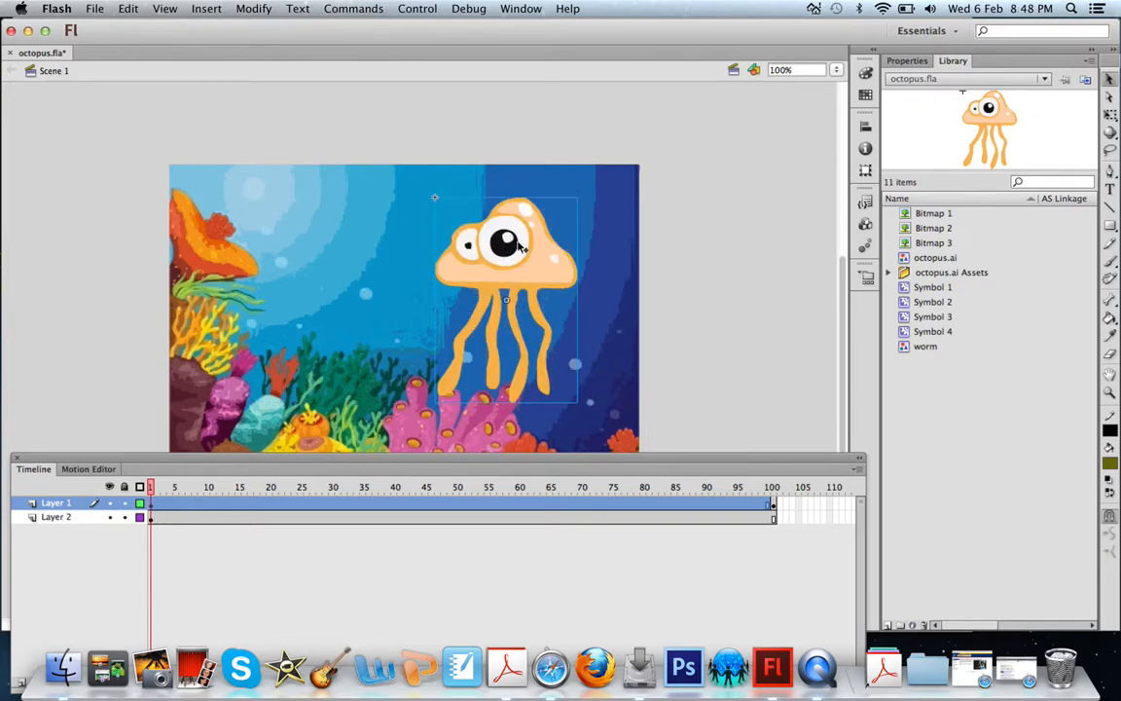
{"action": "left_click", "coordinate": [405, 8]}
{"action": "left_click", "coordinate": [436, 137]}
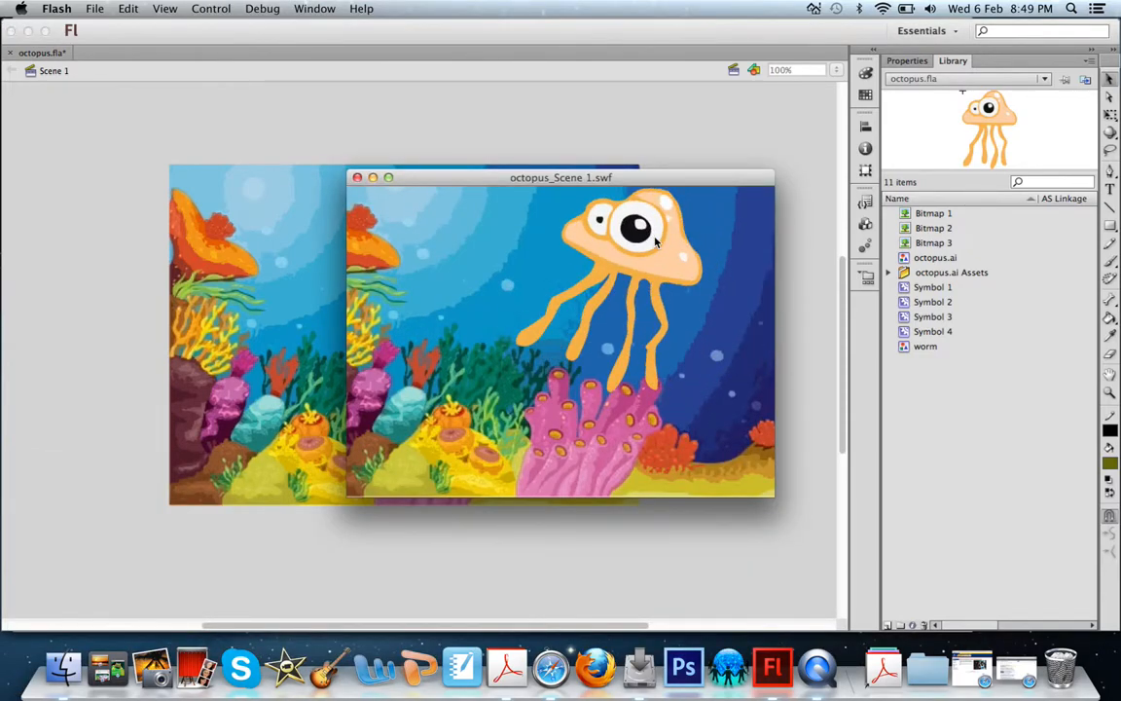
{"action": "left_click", "coordinate": [357, 178]}
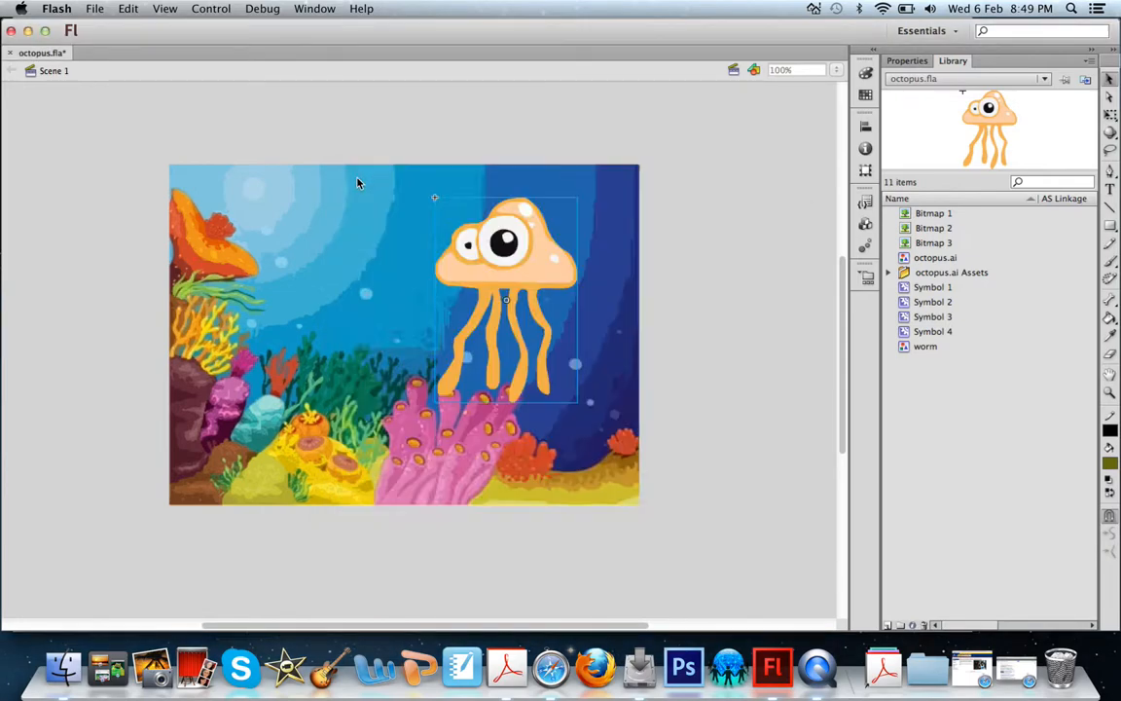
Place the octopus off the stage's lower right edge in frame 1 and beyond its upper left corner in Layer 1's last keyframe
{"action": "left_click_drag", "start_coordinate": [526, 274], "coordinate": [730, 429]}
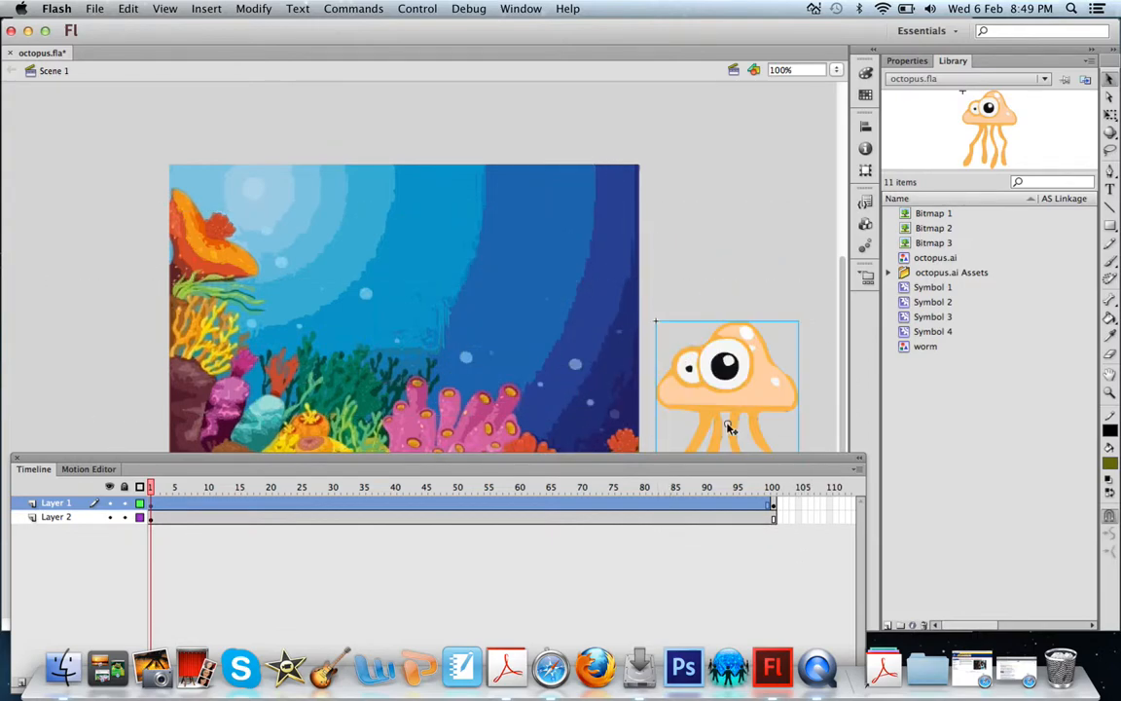
{"action": "left_click", "coordinate": [774, 507]}
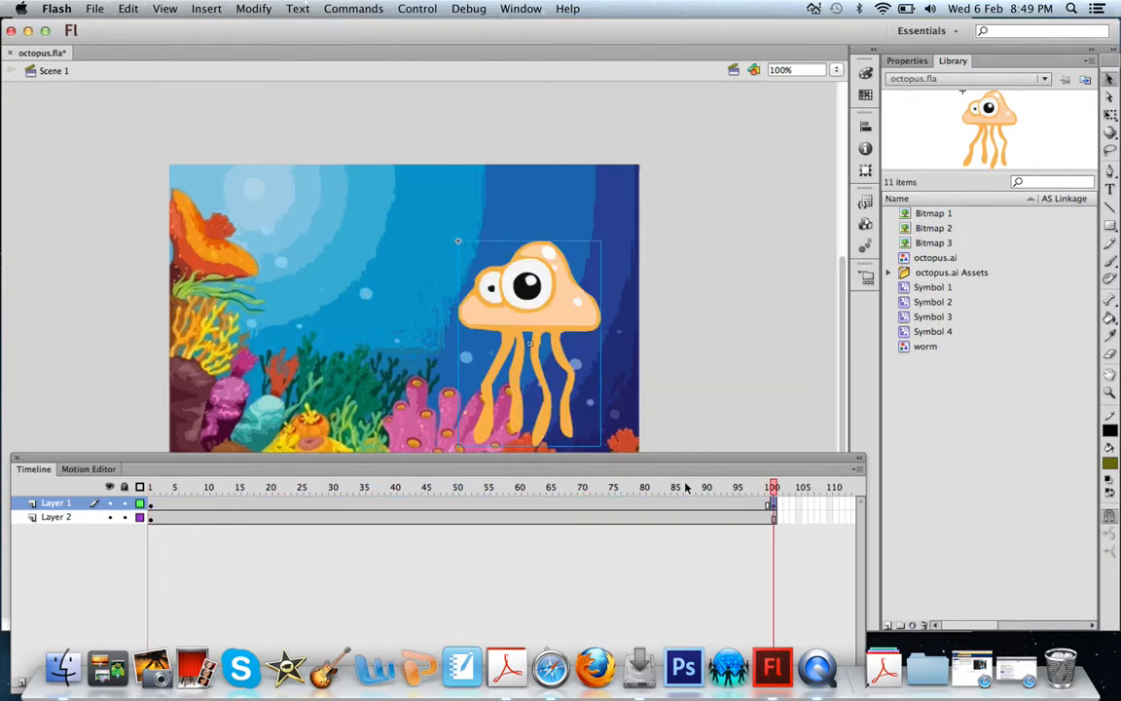
{"action": "left_click_drag", "start_coordinate": [507, 235], "coordinate": [95, 146]}
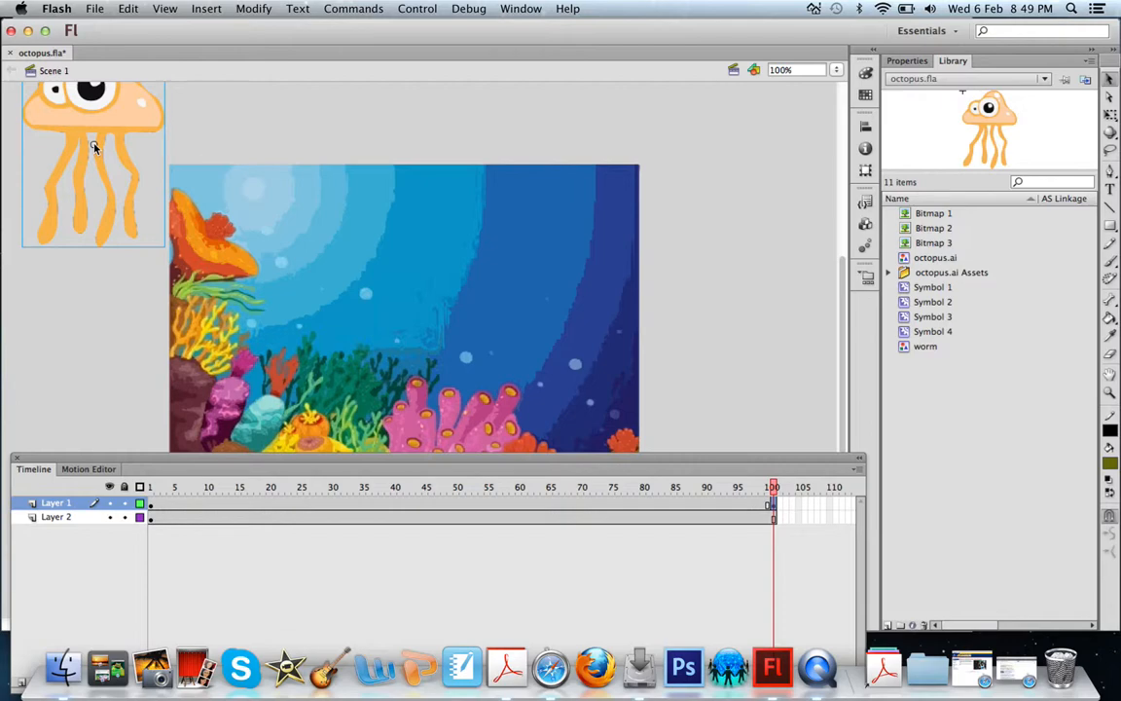
Create a classic tween between the two octopus keyframes on Layer 1 and scrub through the movement
{"action": "left_click", "coordinate": [151, 505]}
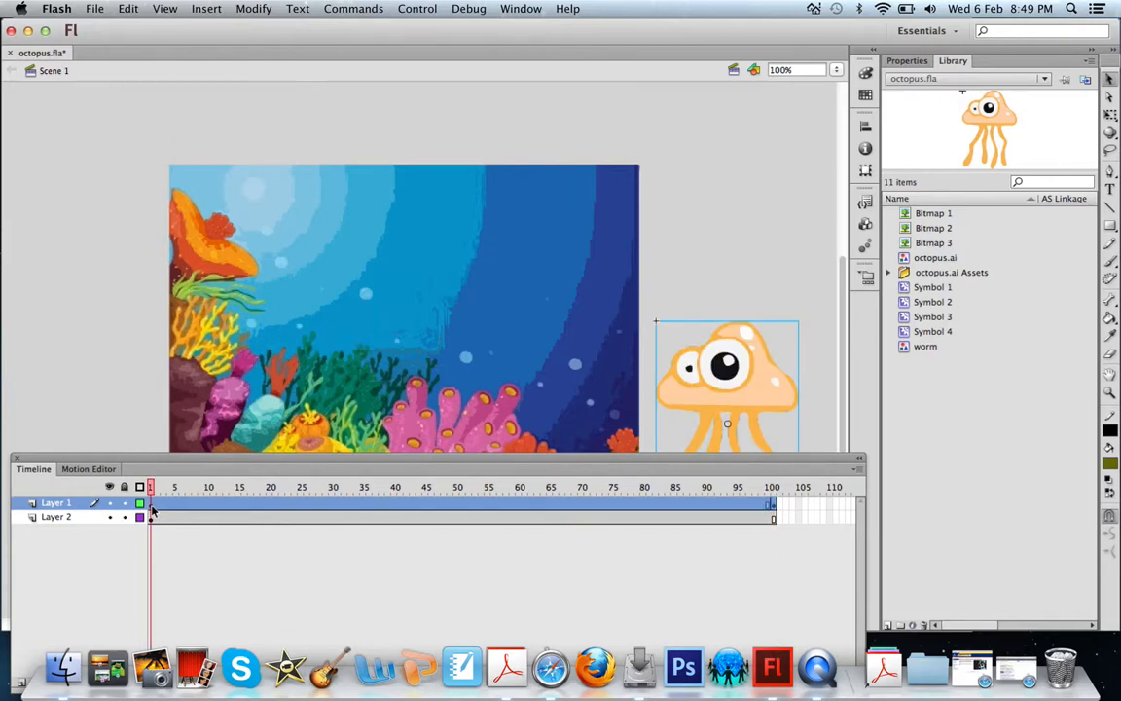
{"action": "right_click", "coordinate": [341, 504]}
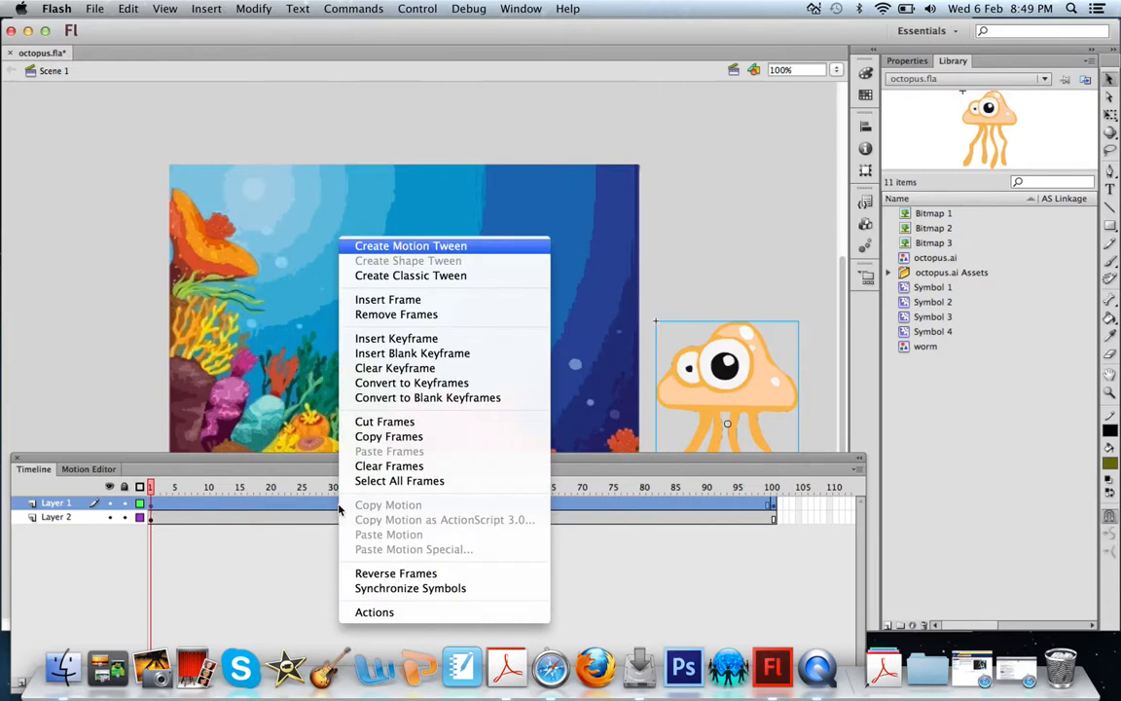
{"action": "left_click", "coordinate": [426, 275]}
{"action": "left_click_drag", "start_coordinate": [153, 491], "coordinate": [609, 497]}
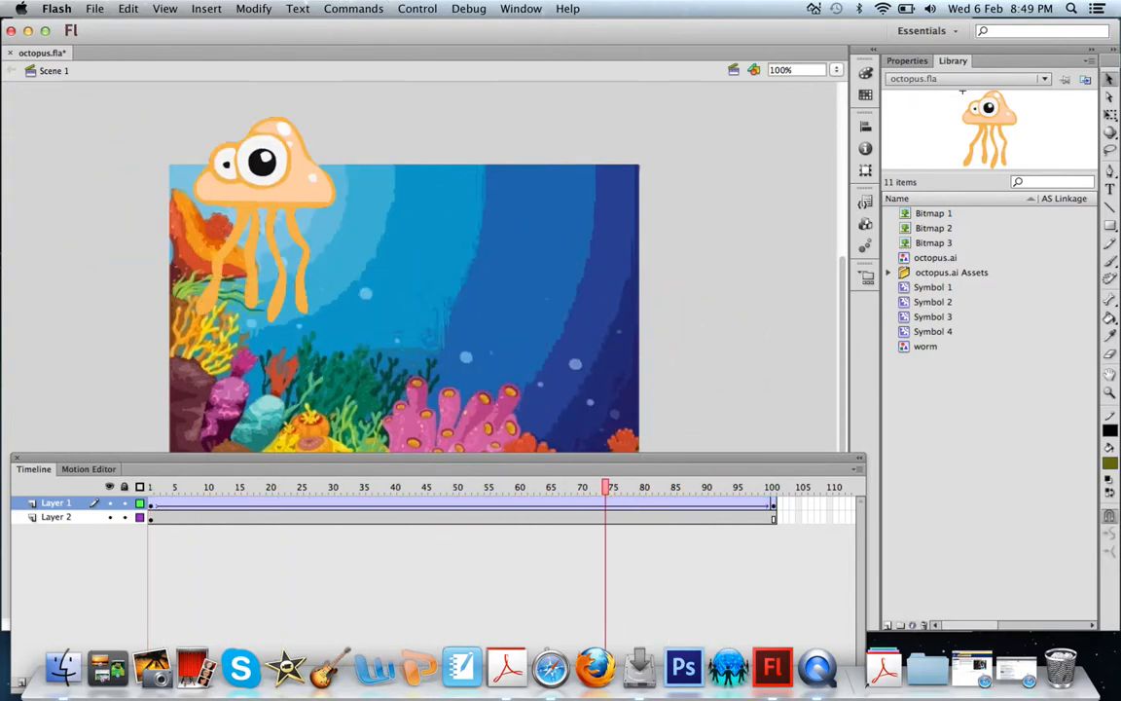
Test the scene to preview the octopus swimming across the reef, and scrub the main timeline back to frame 25
{"action": "left_click", "coordinate": [417, 8]}
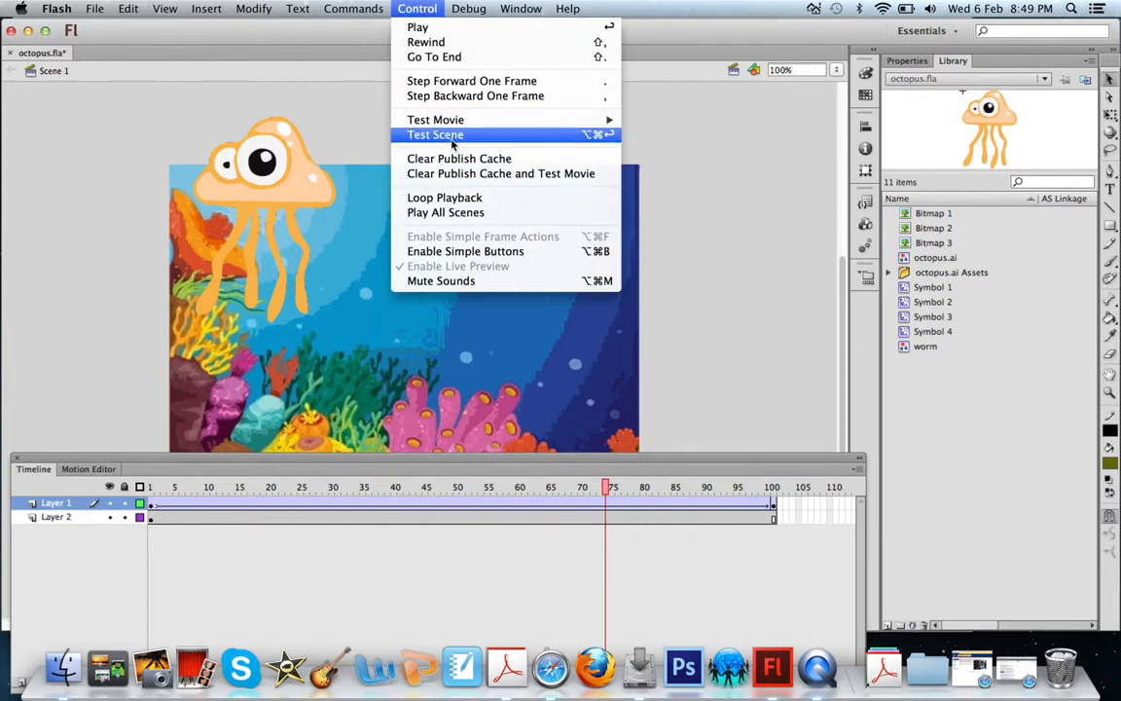
{"action": "left_click", "coordinate": [448, 135]}
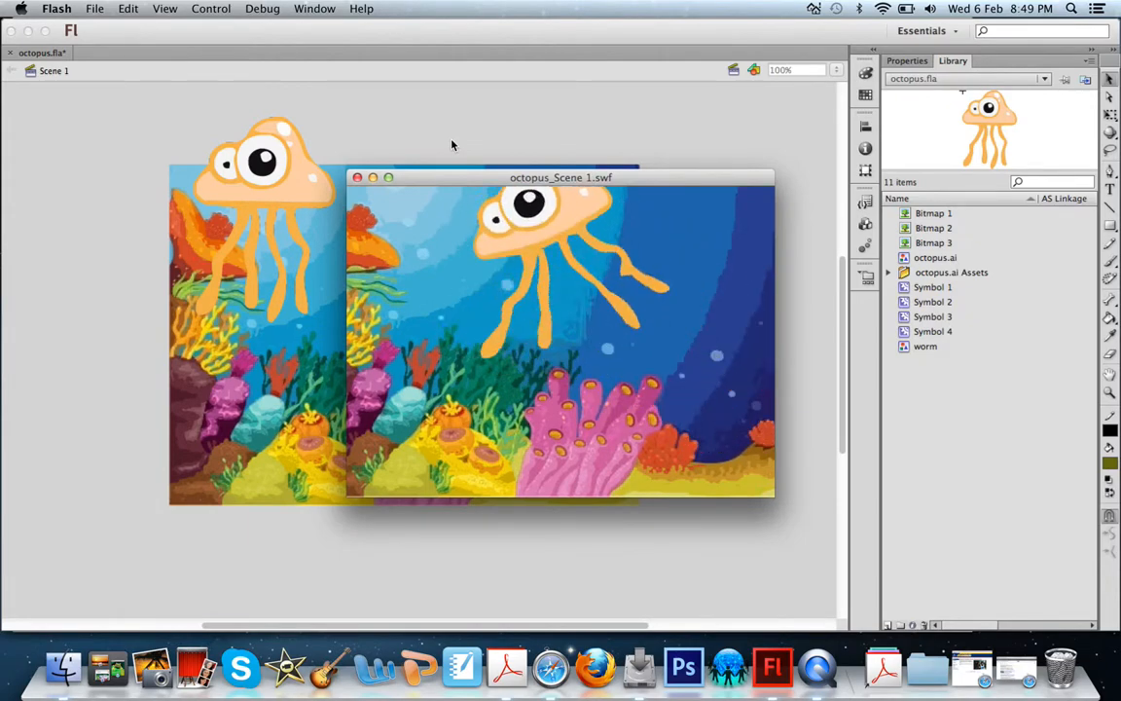
{"action": "left_click", "coordinate": [357, 177]}
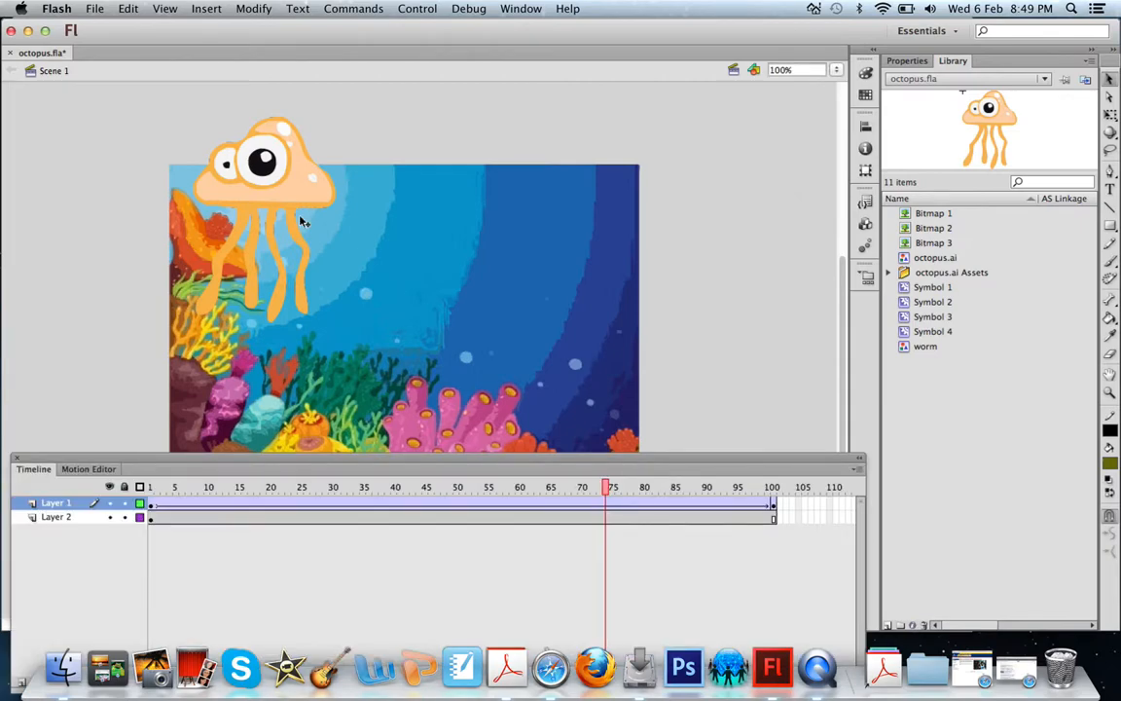
{"action": "left_click_drag", "start_coordinate": [608, 484], "coordinate": [302, 519]}
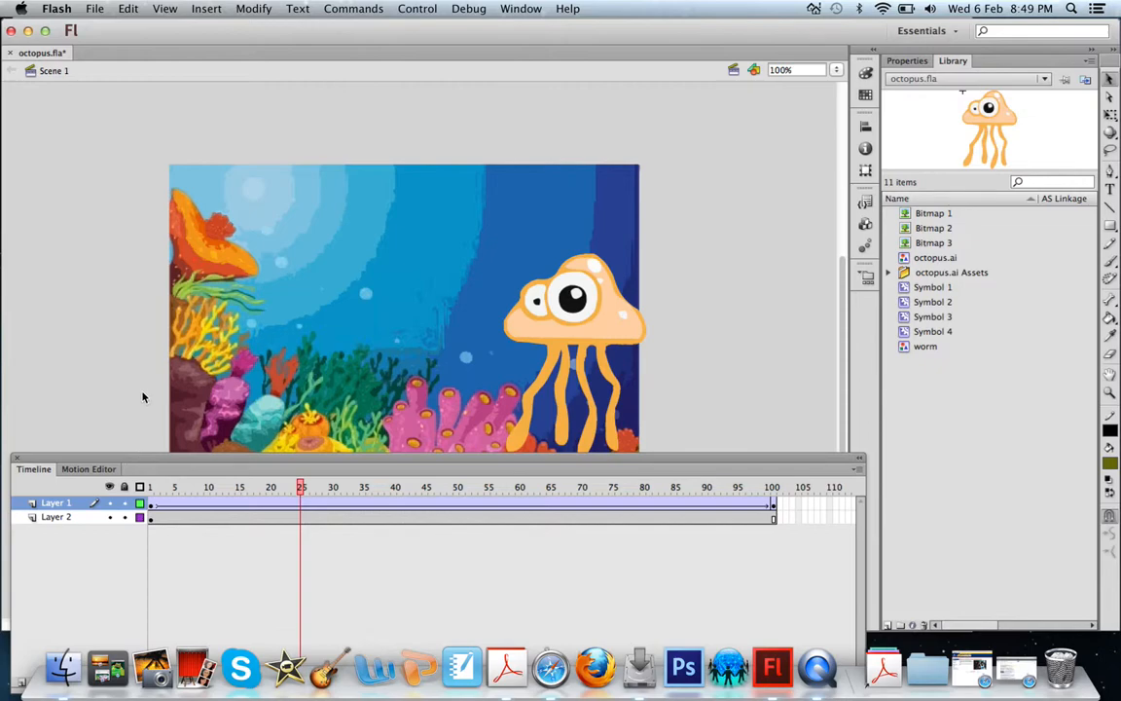
Add a new layer above Layer 1 and return the playhead to frame 1
{"action": "left_click_drag", "start_coordinate": [144, 468], "coordinate": [165, 417]}
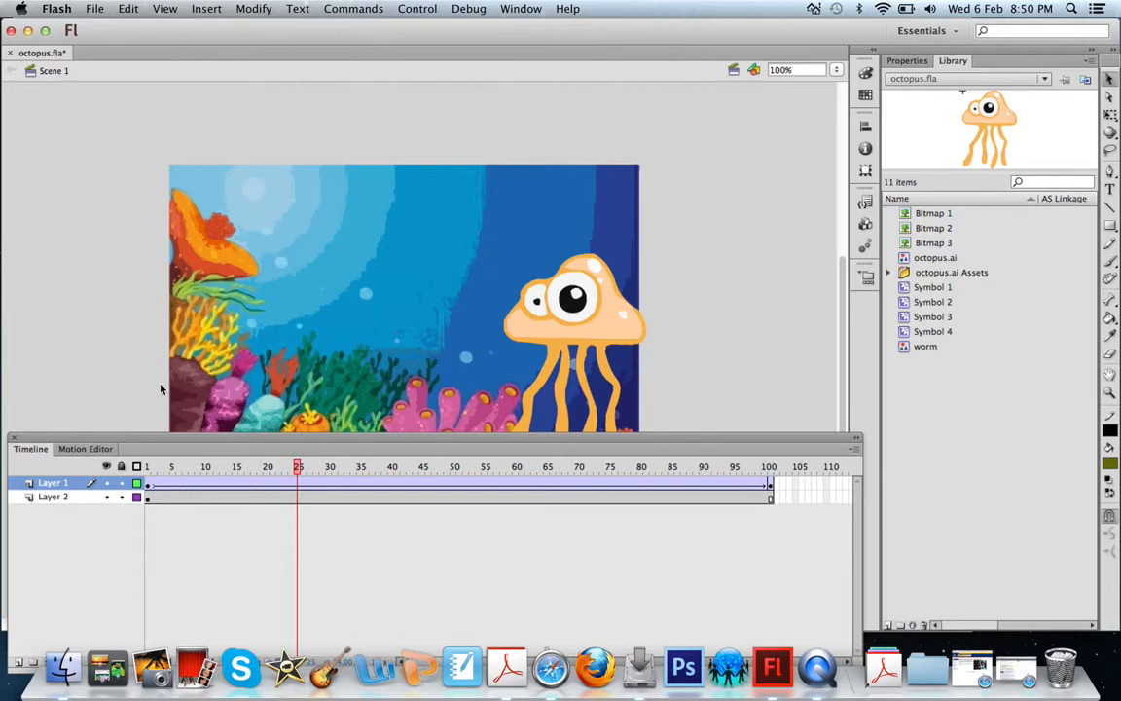
{"action": "left_click", "coordinate": [19, 663]}
{"action": "left_click_drag", "start_coordinate": [297, 467], "coordinate": [148, 467]}
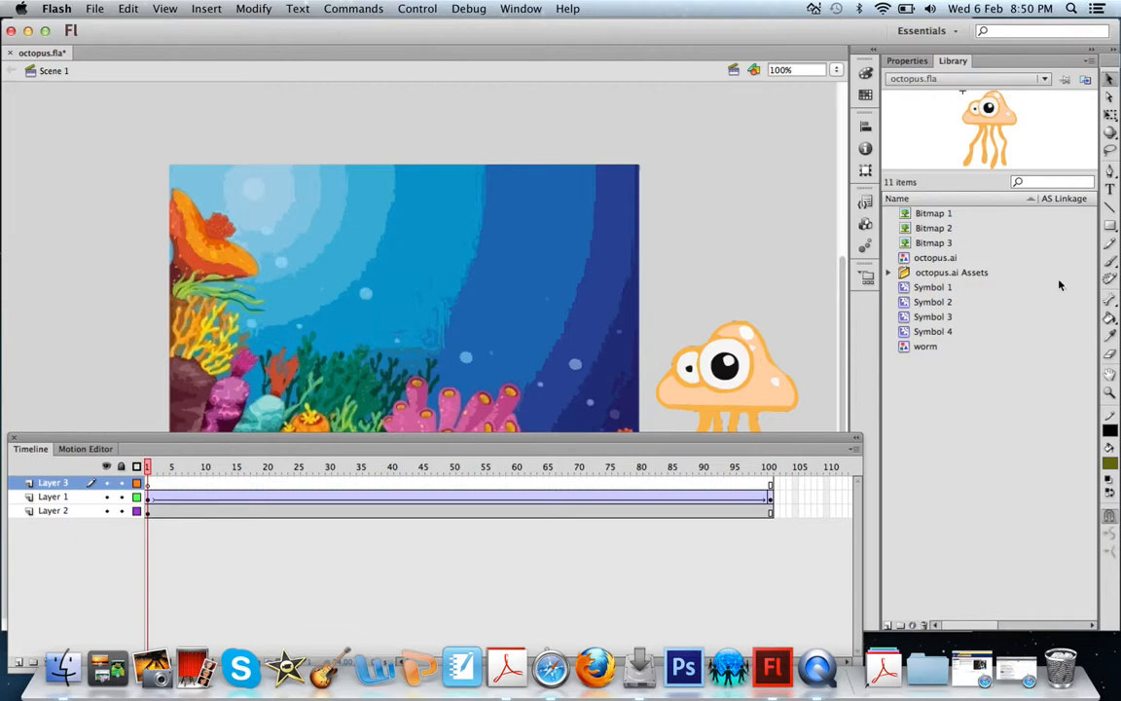
Activate the Deco Tool and set its drawing effect to Symmetry Brush
{"action": "left_click", "coordinate": [1111, 280]}
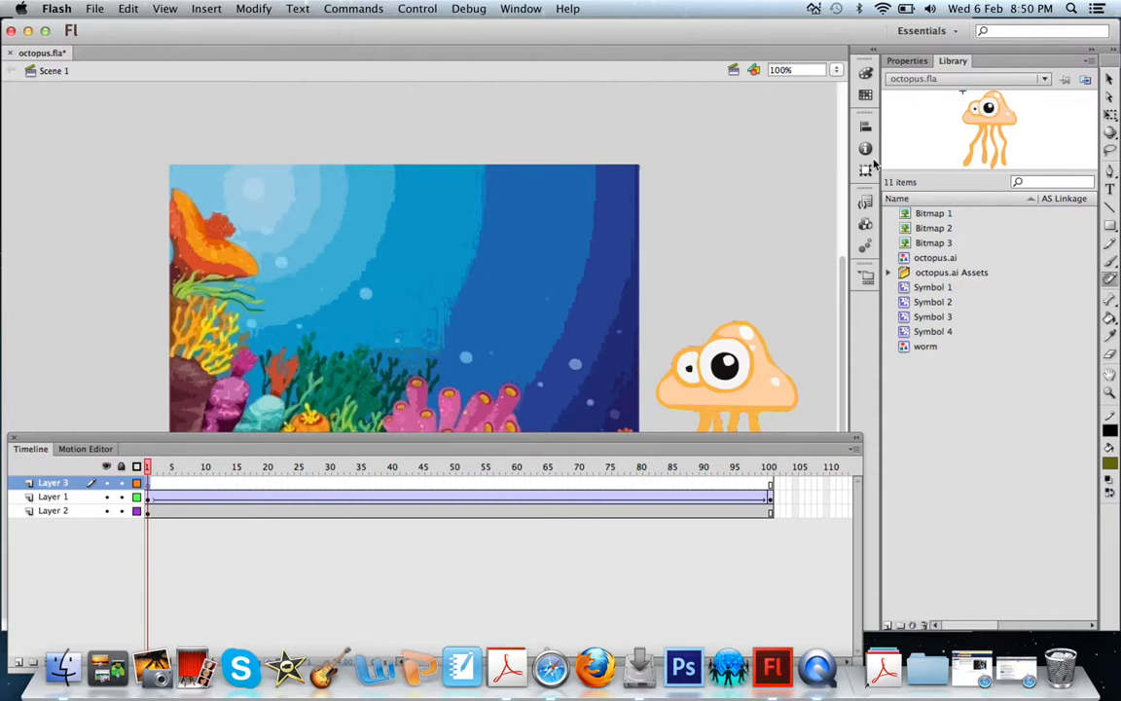
{"action": "left_click", "coordinate": [907, 62]}
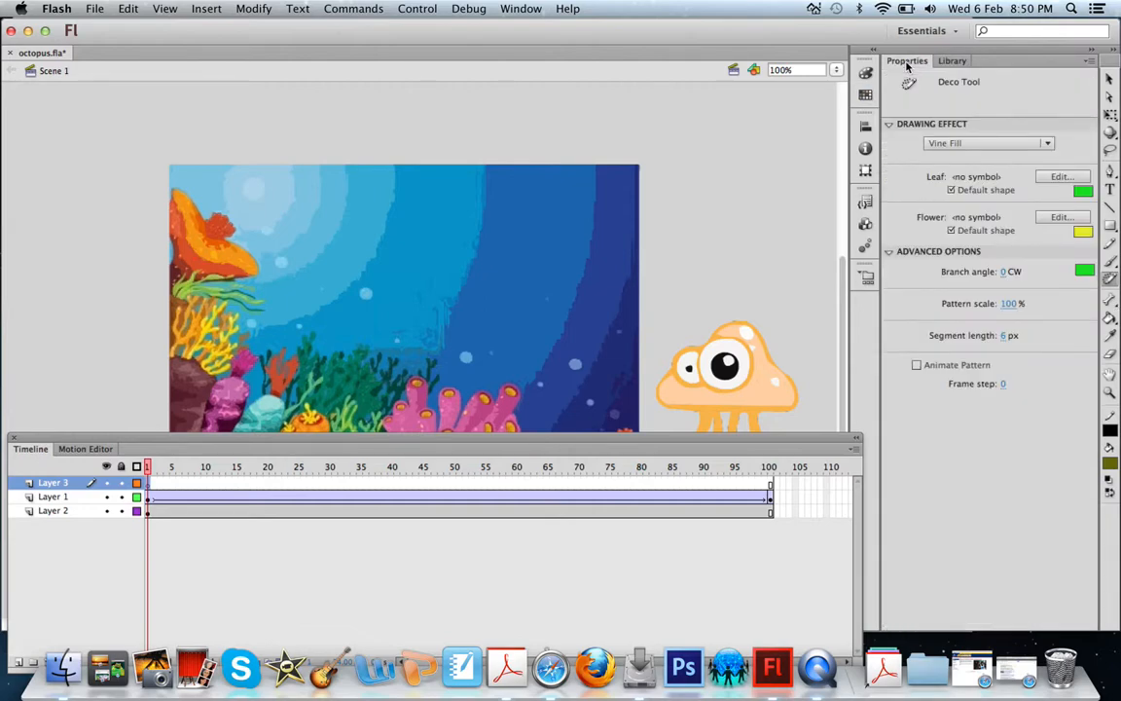
{"action": "left_click", "coordinate": [970, 144]}
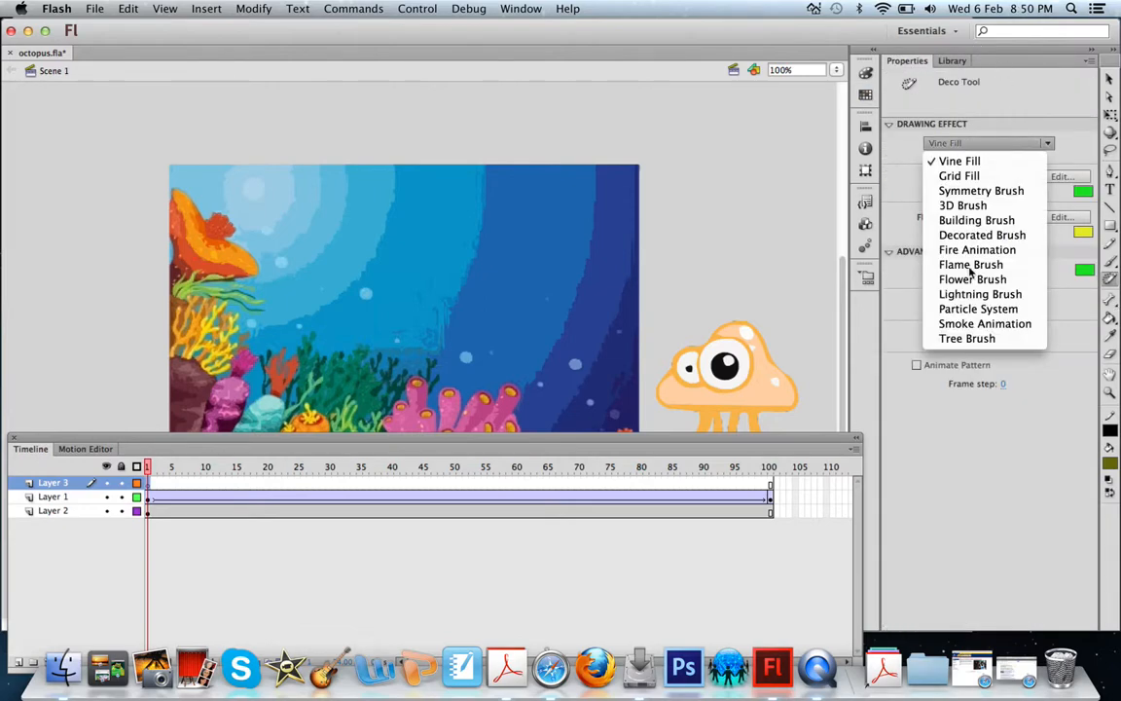
{"action": "left_click", "coordinate": [975, 190]}
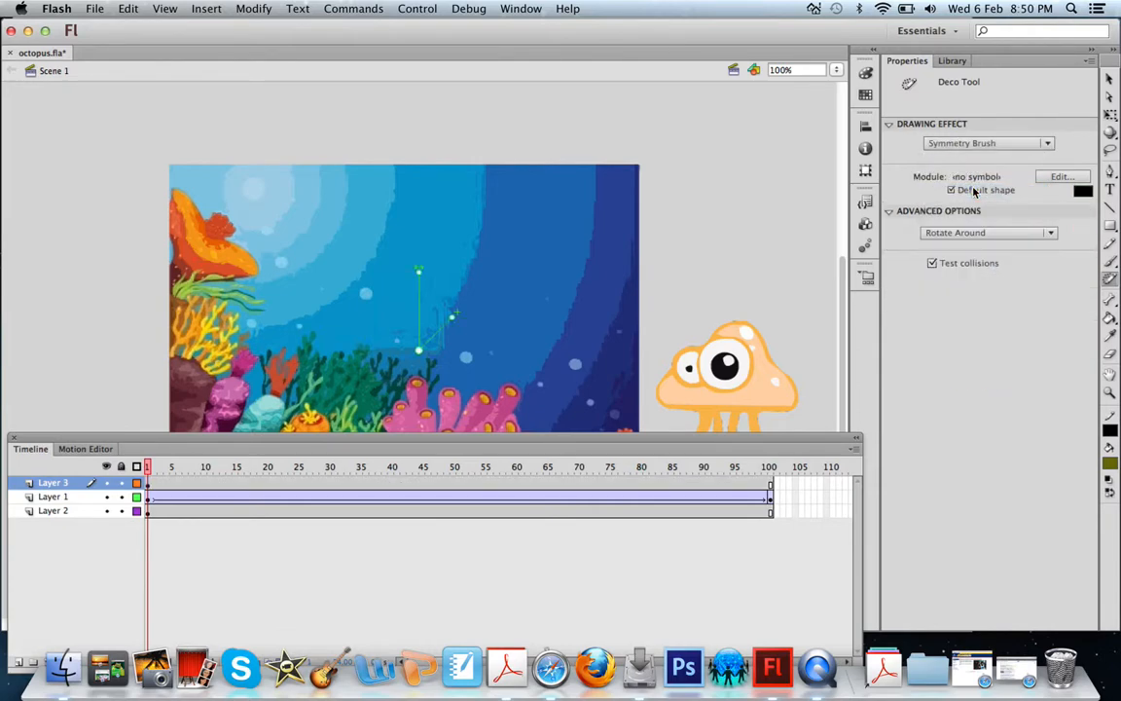
Change the Deco Tool's drawing effect to Decorated Brush
{"action": "left_click", "coordinate": [974, 233]}
{"action": "left_click", "coordinate": [988, 143]}
{"action": "left_click", "coordinate": [991, 143]}
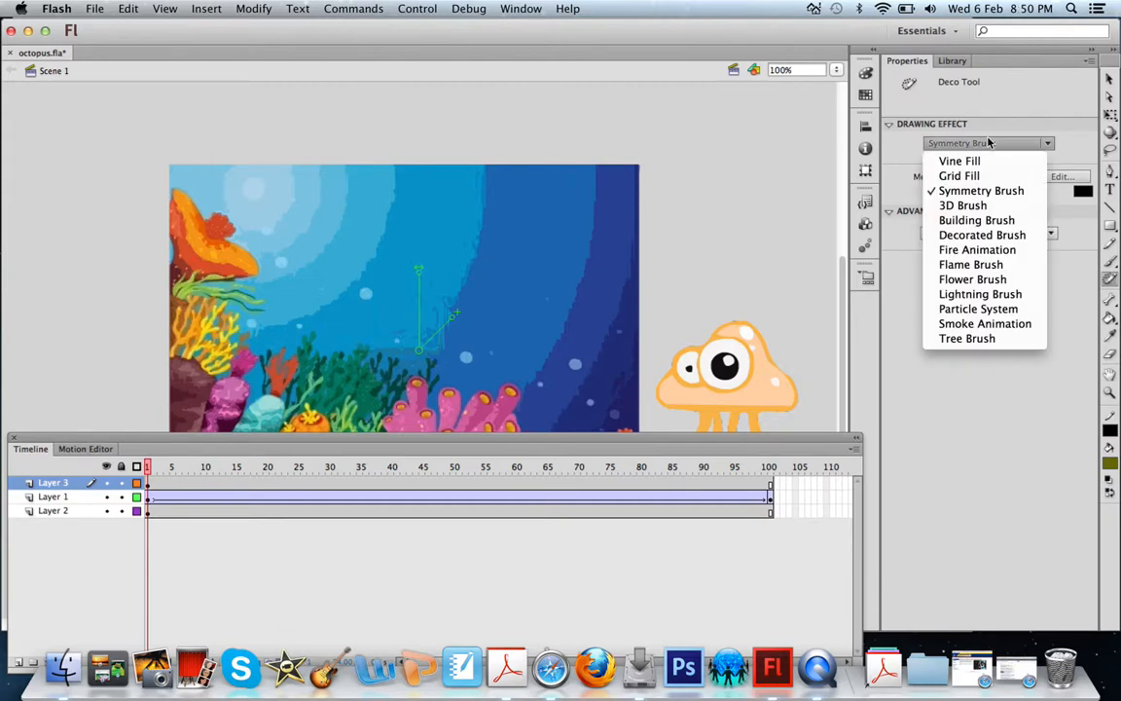
{"action": "left_click", "coordinate": [959, 234]}
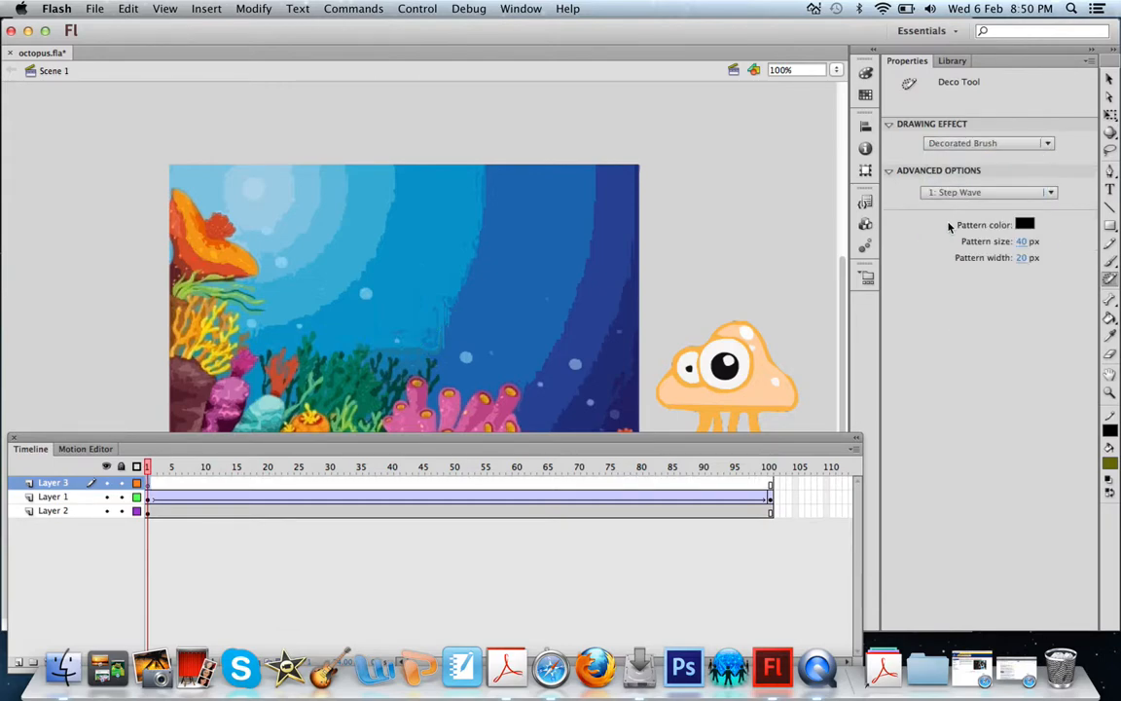
Set the Decorated Brush pattern to 2: Wave and insert a keyframe at frame 25 of Layer 3
{"action": "left_click", "coordinate": [962, 193]}
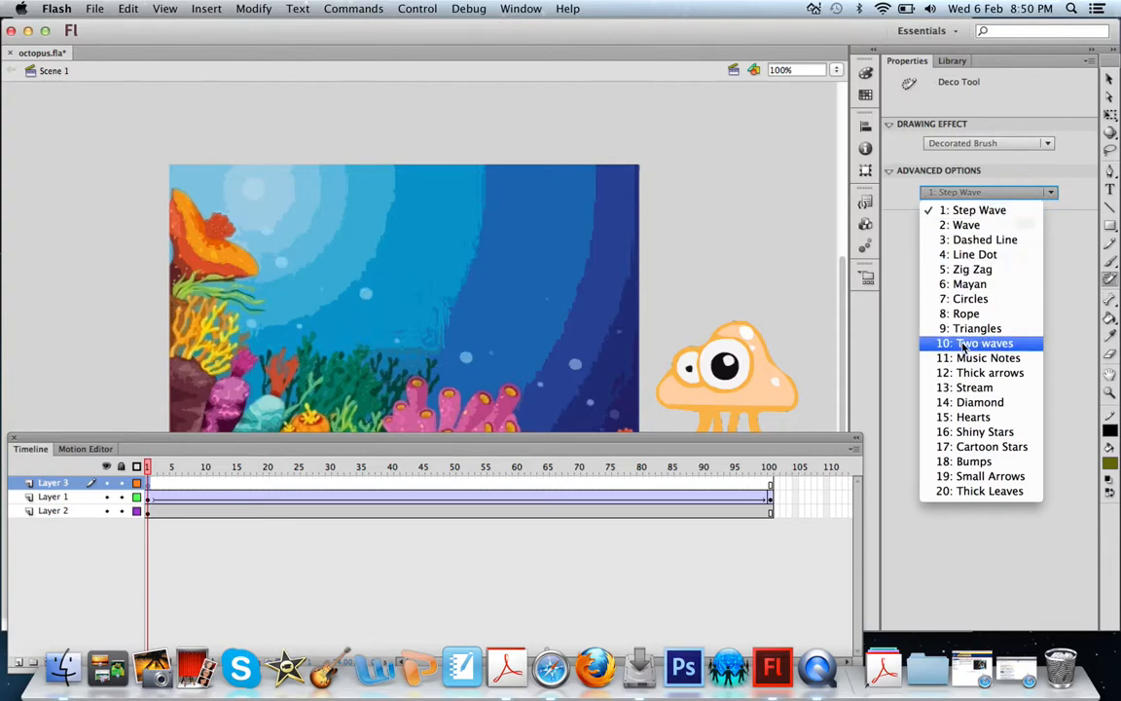
{"action": "left_click", "coordinate": [966, 225]}
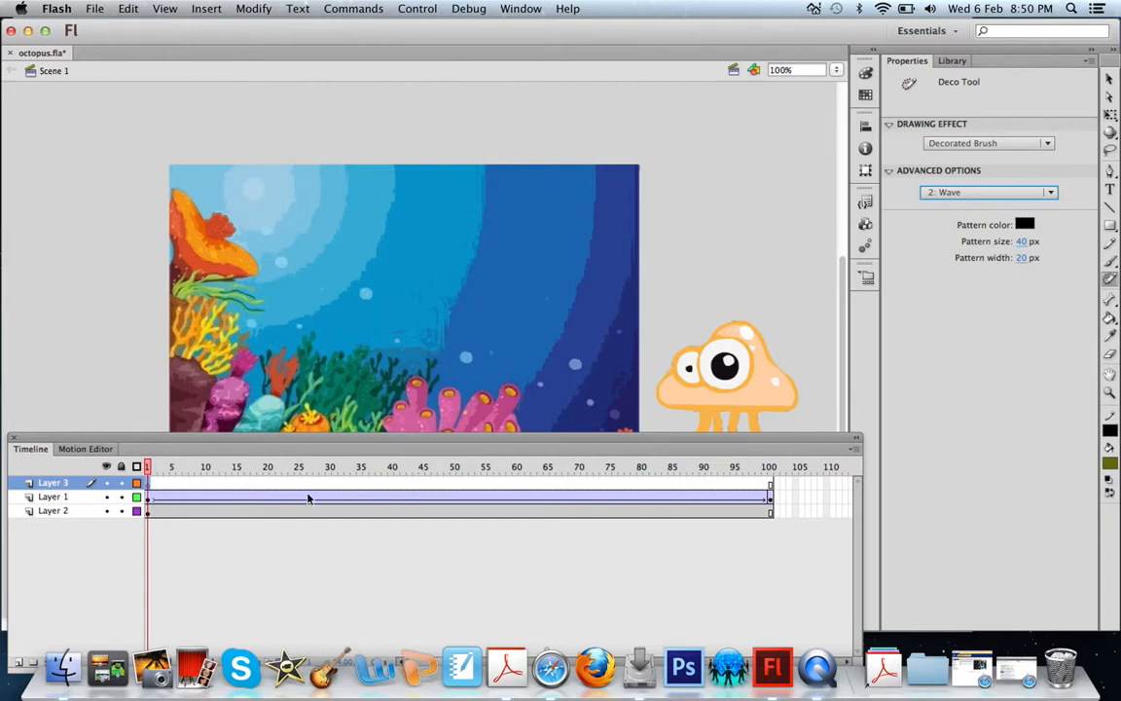
{"action": "left_click_drag", "start_coordinate": [144, 471], "coordinate": [300, 477]}
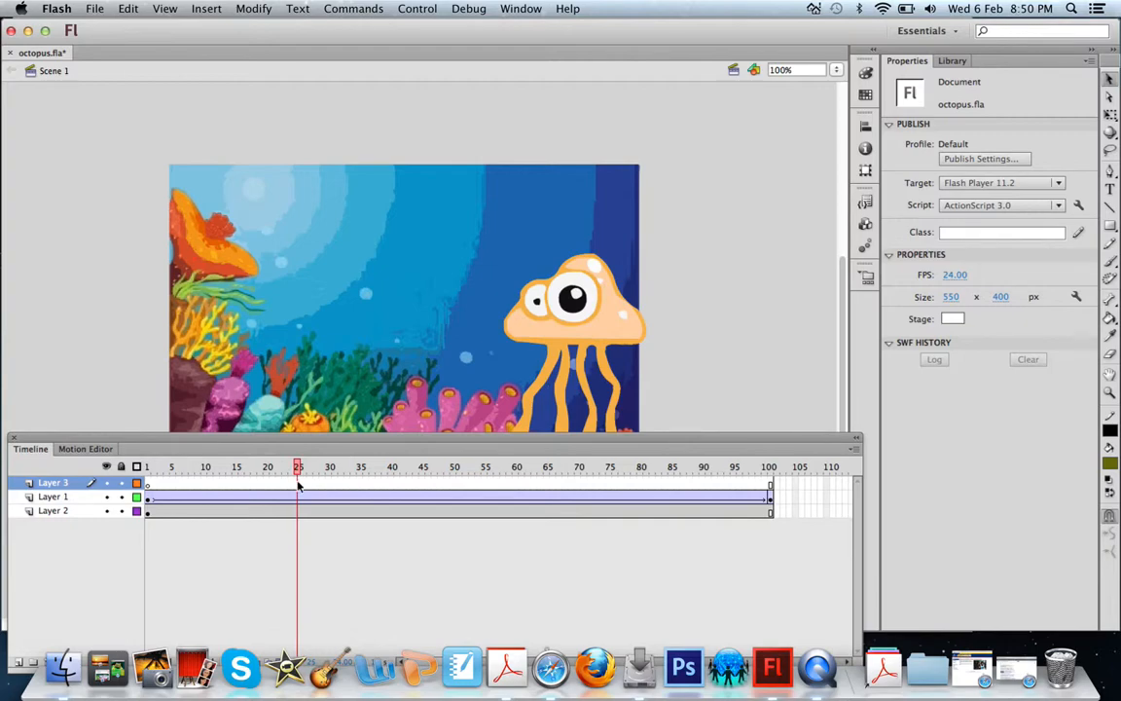
{"action": "right_click", "coordinate": [298, 485]}
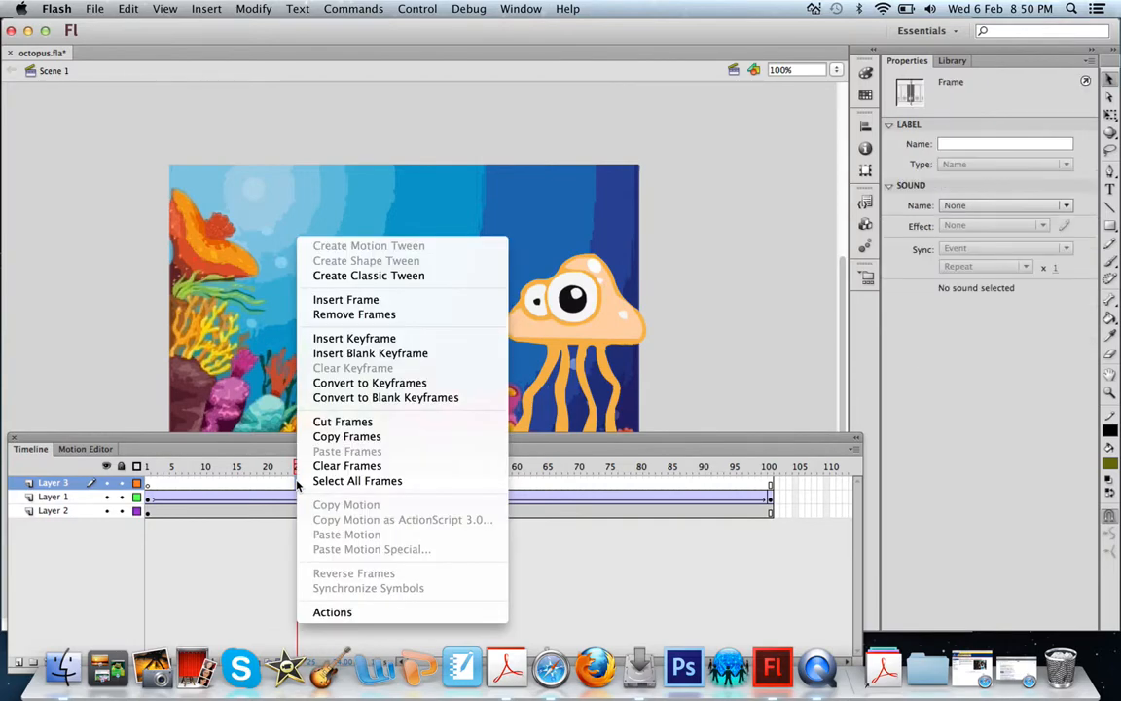
{"action": "left_click", "coordinate": [376, 339]}
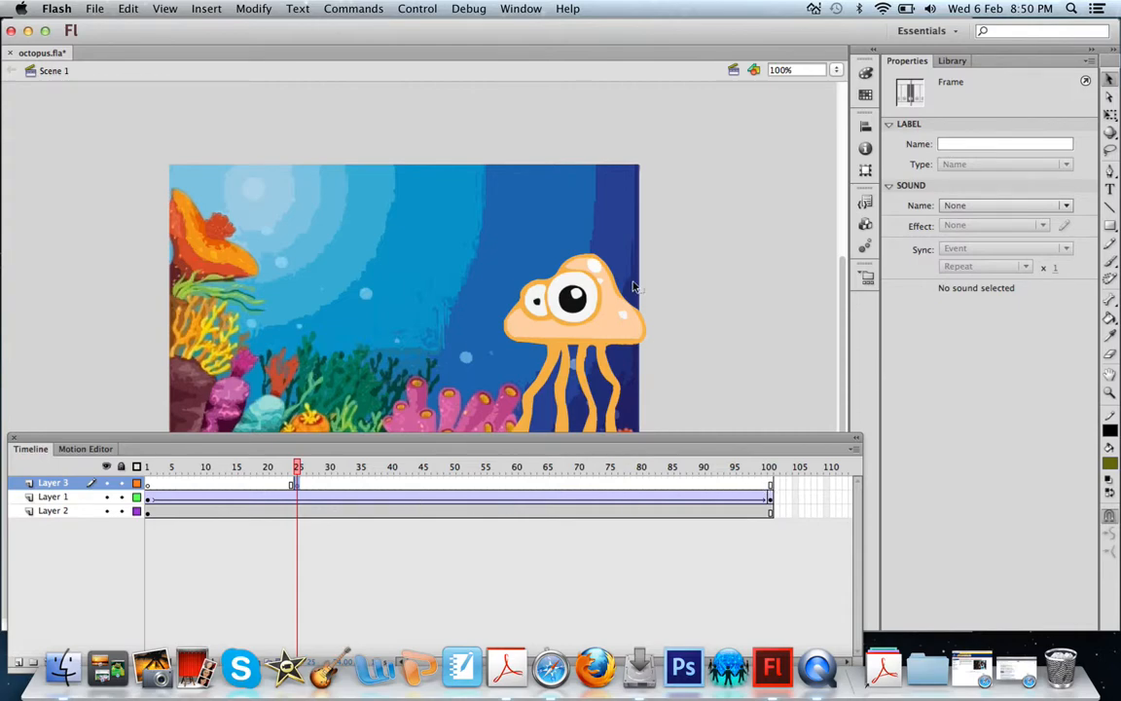
Move the octopus slightly down and left at frame 25, and draw a Wave trail from its head past the stage's right edge
{"action": "mouse_move", "coordinate": [612, 276]}
{"action": "left_mouse_down"}
{"action": "mouse_move", "coordinate": [721, 315]}
{"action": "mouse_move", "coordinate": [597, 292]}
{"action": "left_mouse_up"}
{"action": "left_click", "coordinate": [1112, 282]}
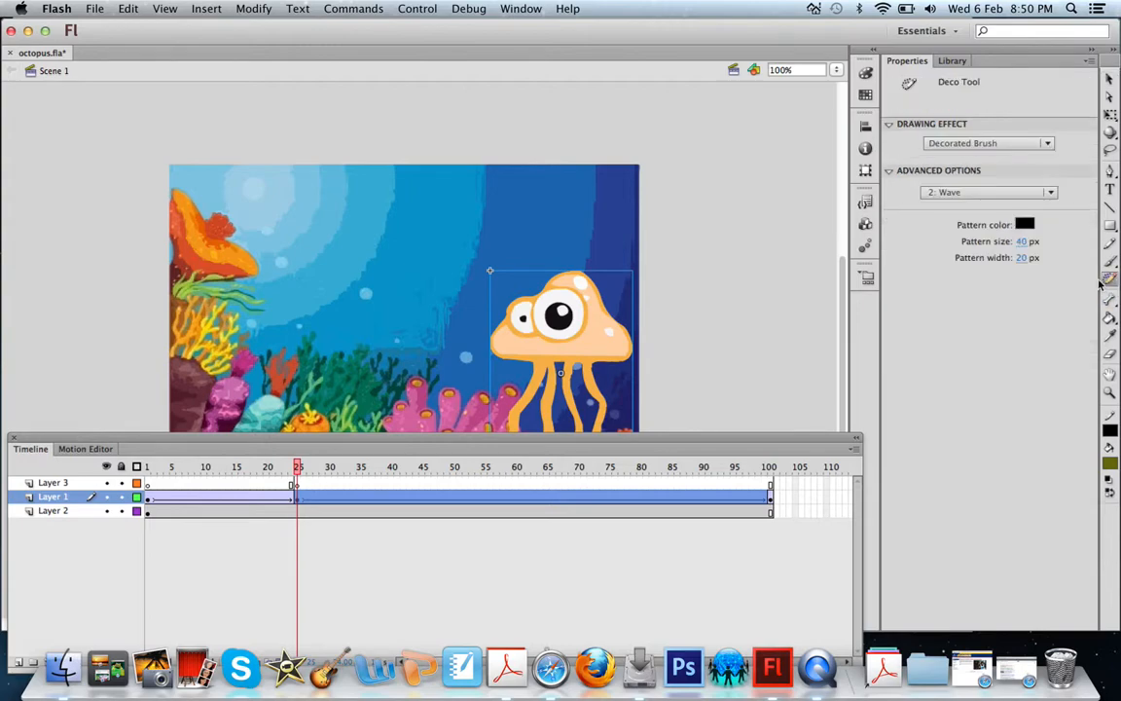
{"action": "mouse_move", "coordinate": [612, 271]}
{"action": "left_mouse_down"}
{"action": "mouse_move", "coordinate": [681, 263]}
{"action": "mouse_move", "coordinate": [757, 256]}
{"action": "left_mouse_up"}
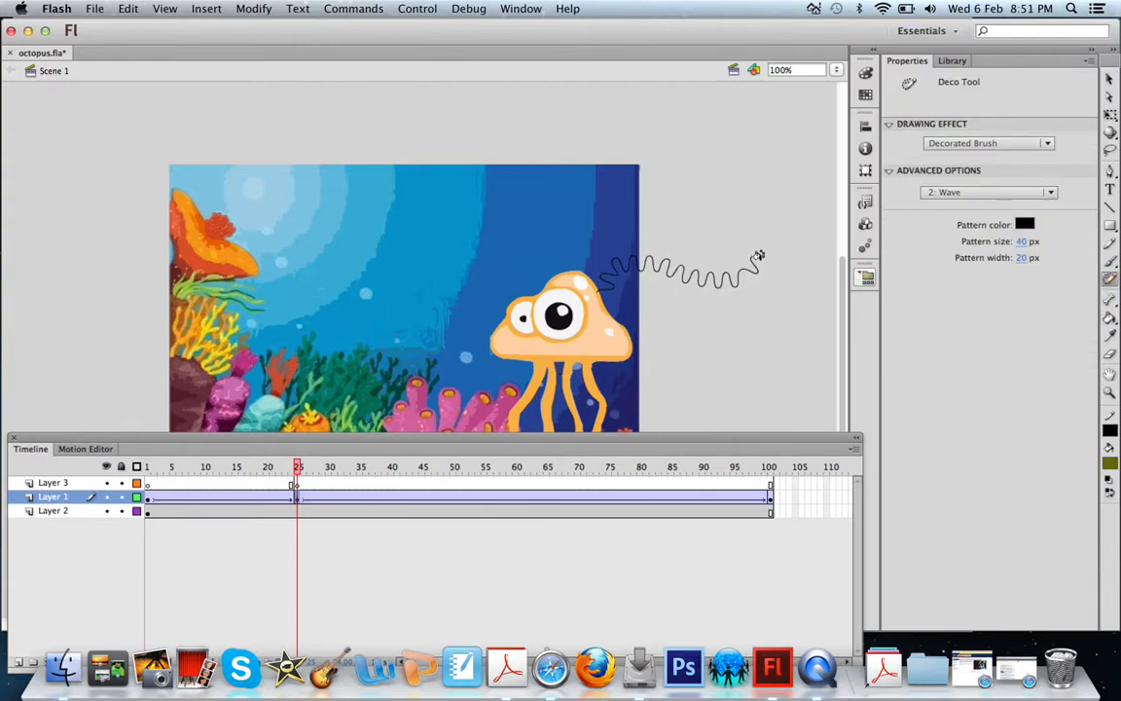
Change the brush pattern to 7: Circles and draw a trail from the octopus's head out past the stage's right edge
{"action": "left_click", "coordinate": [952, 194]}
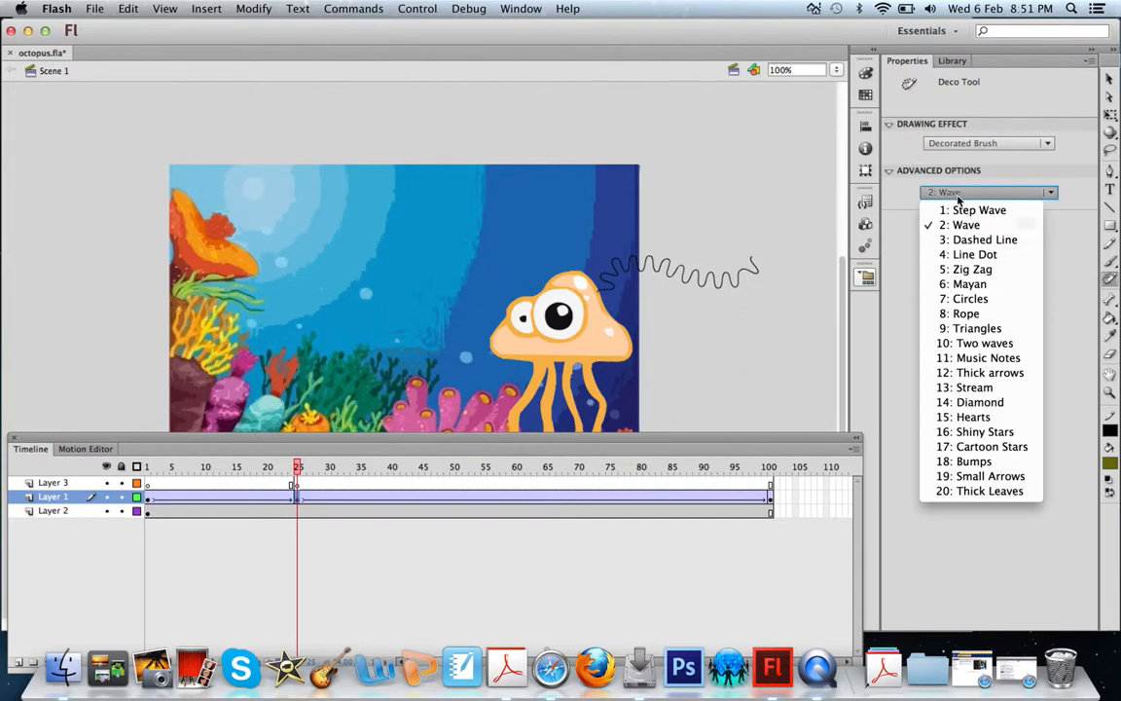
{"action": "left_click", "coordinate": [968, 302]}
{"action": "mouse_move", "coordinate": [601, 291]}
{"action": "left_mouse_down"}
{"action": "mouse_move", "coordinate": [639, 250]}
{"action": "mouse_move", "coordinate": [747, 274]}
{"action": "mouse_move", "coordinate": [754, 241]}
{"action": "left_mouse_up"}
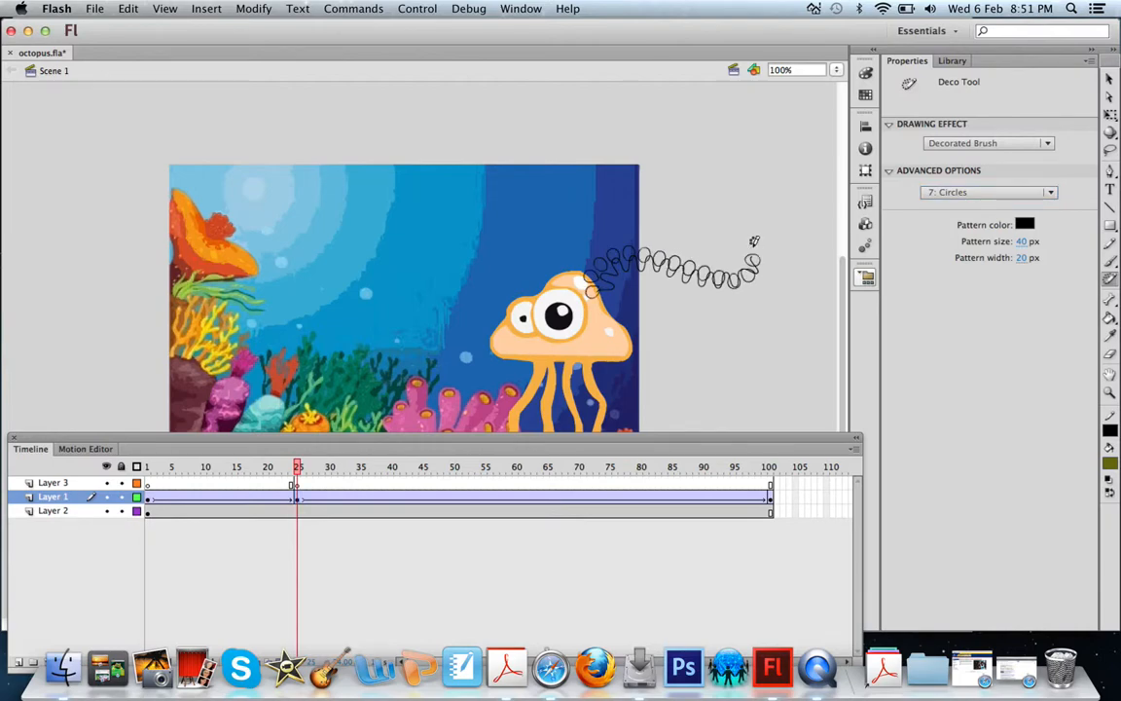